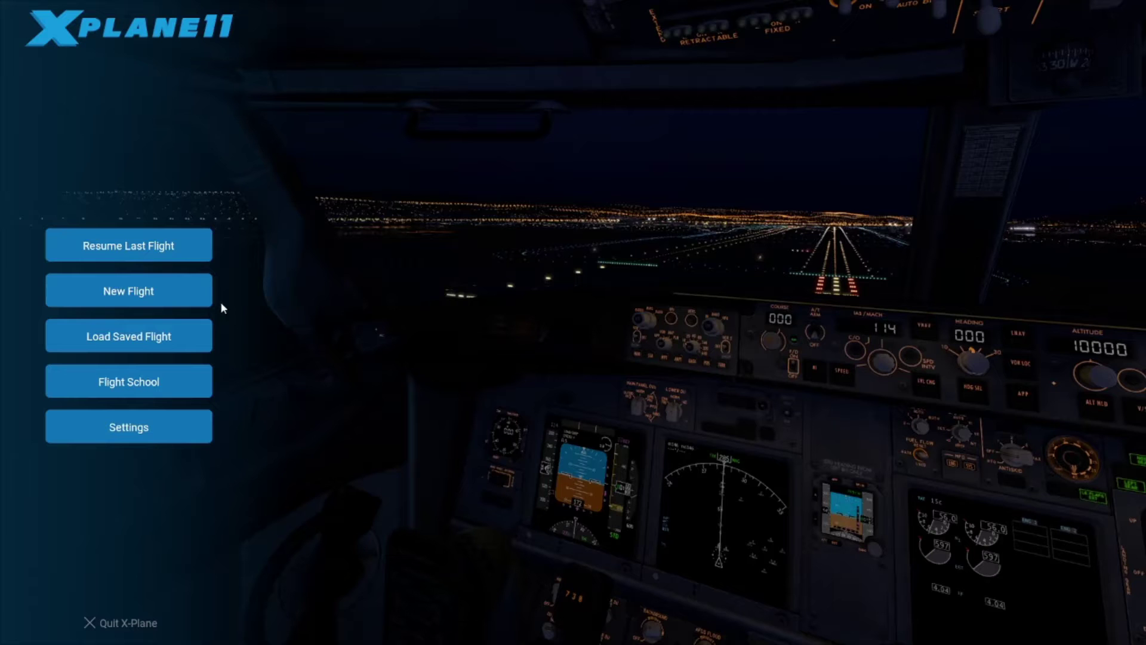
# Start a new flight with the B1900 and open its Customize > Failures page.
pyautogui.click(182, 287)
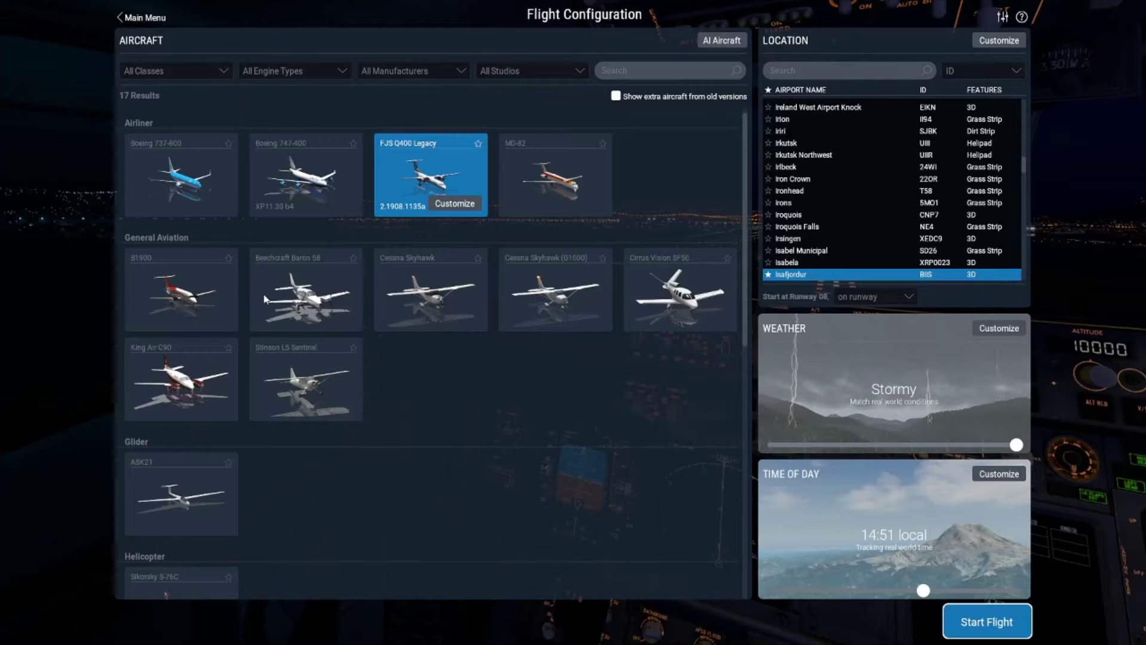
pyautogui.click(212, 297)
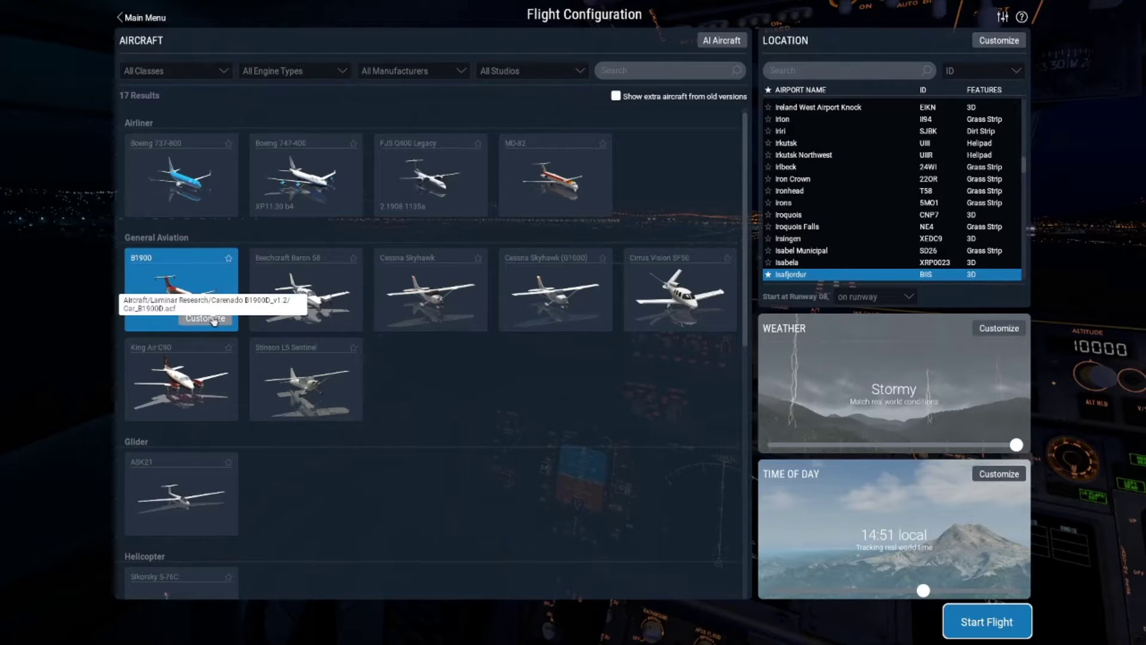
pyautogui.click(213, 320)
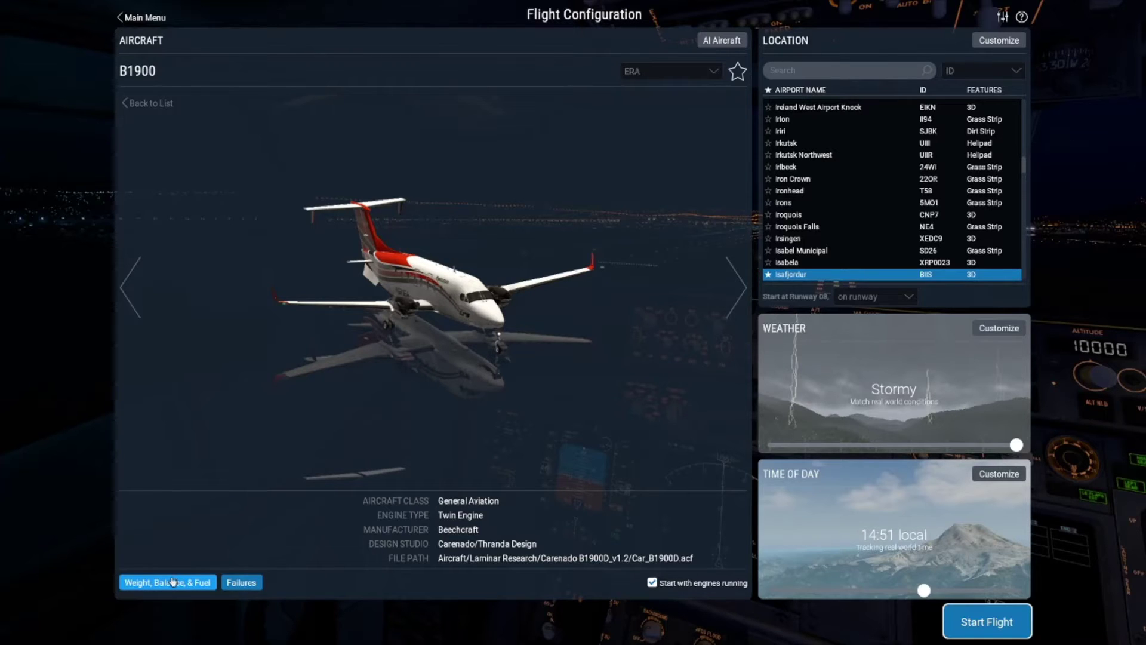
pyautogui.click(257, 580)
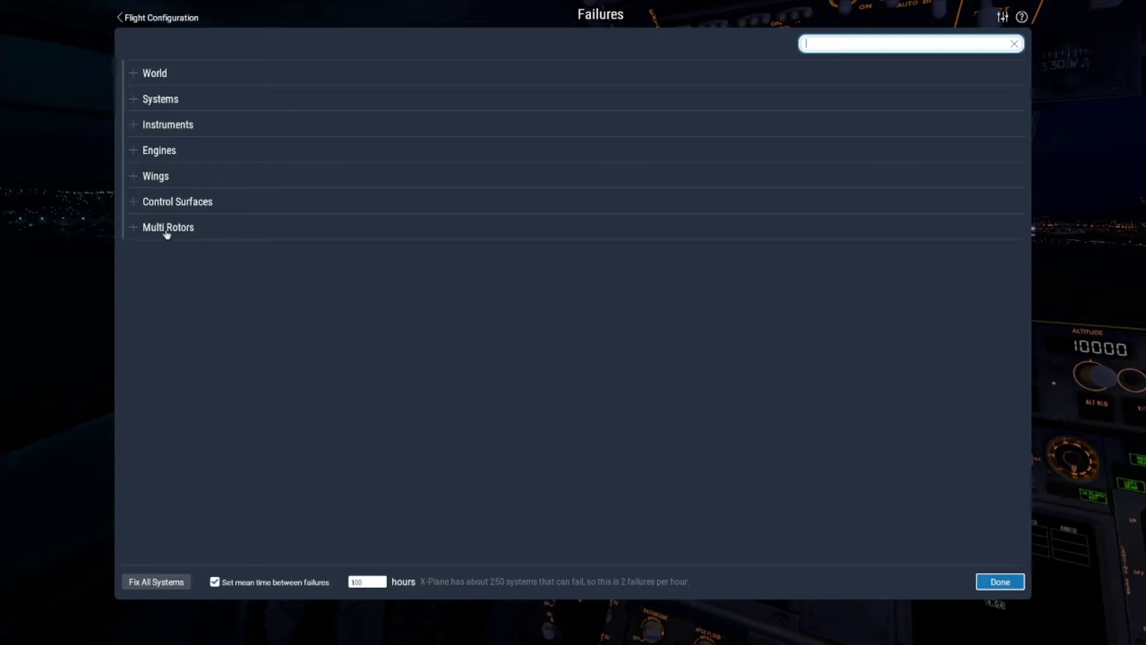
# Browse the World, Instruments and Navigation failure lists, then leave Engines expanded.
pyautogui.click(165, 80)
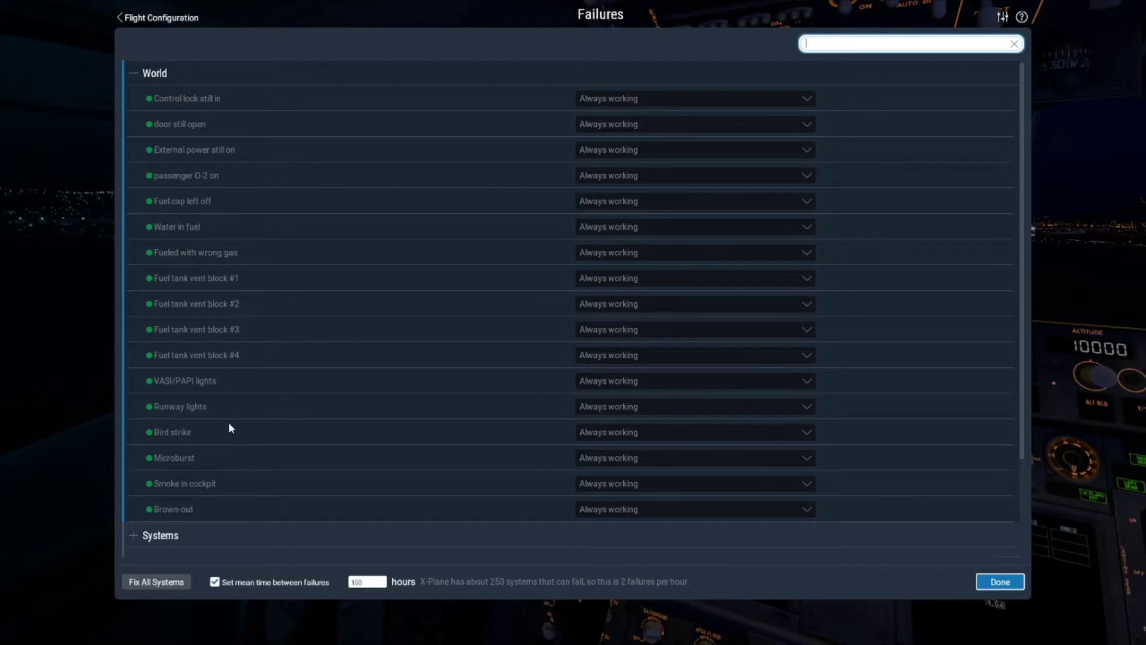
pyautogui.click(148, 74)
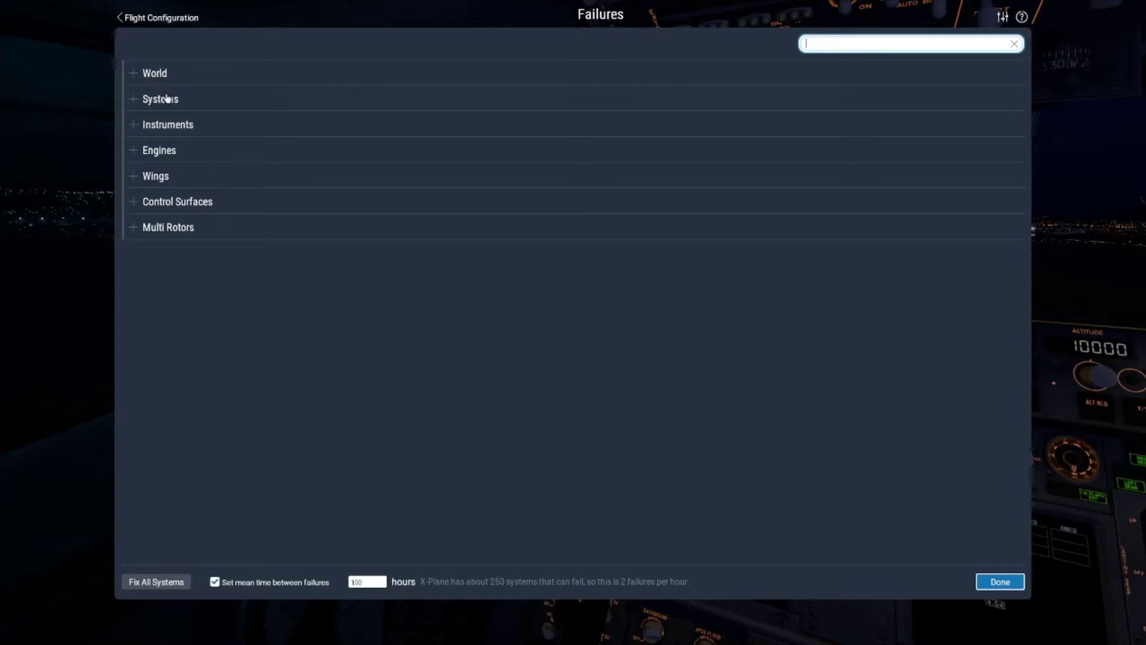
pyautogui.click(168, 127)
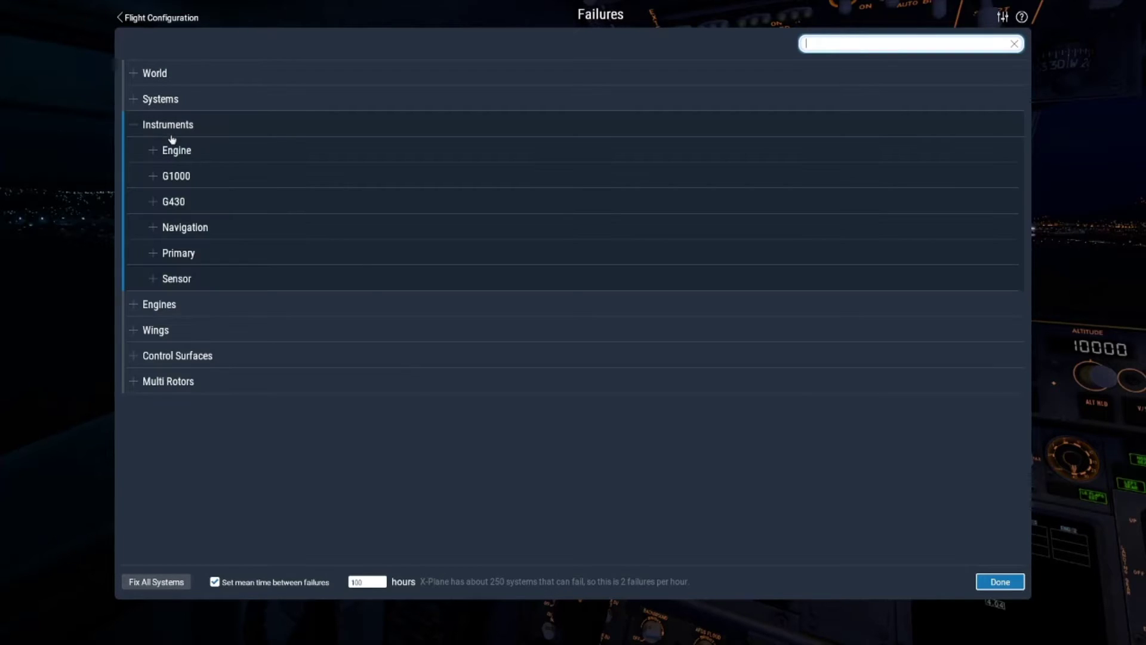
pyautogui.click(194, 228)
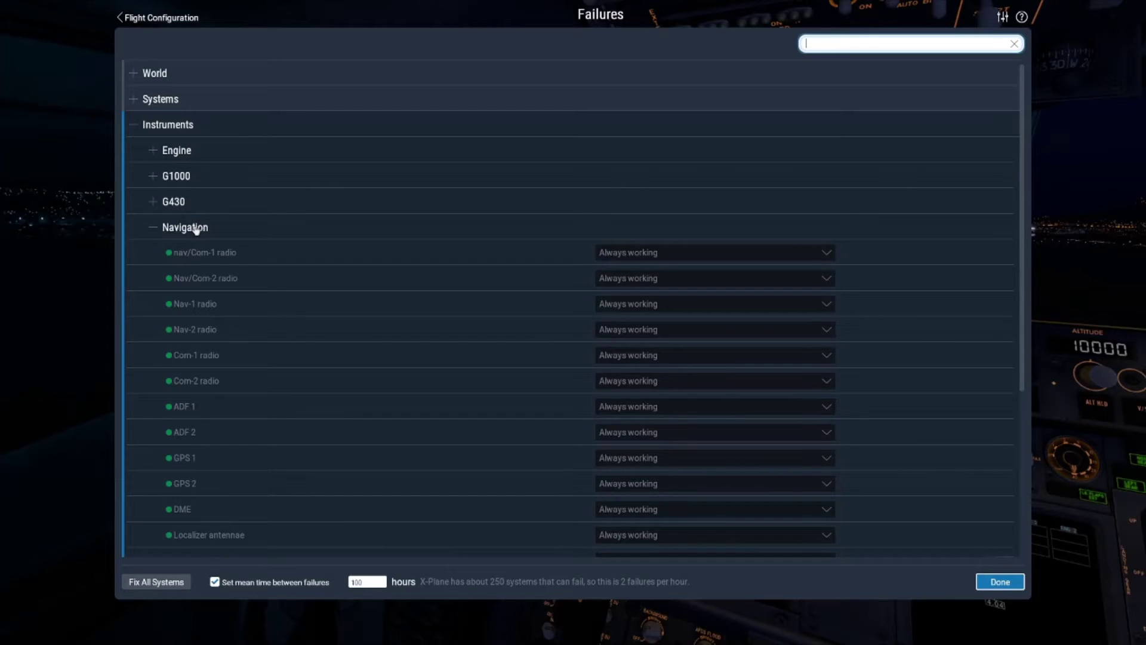
pyautogui.click(195, 227)
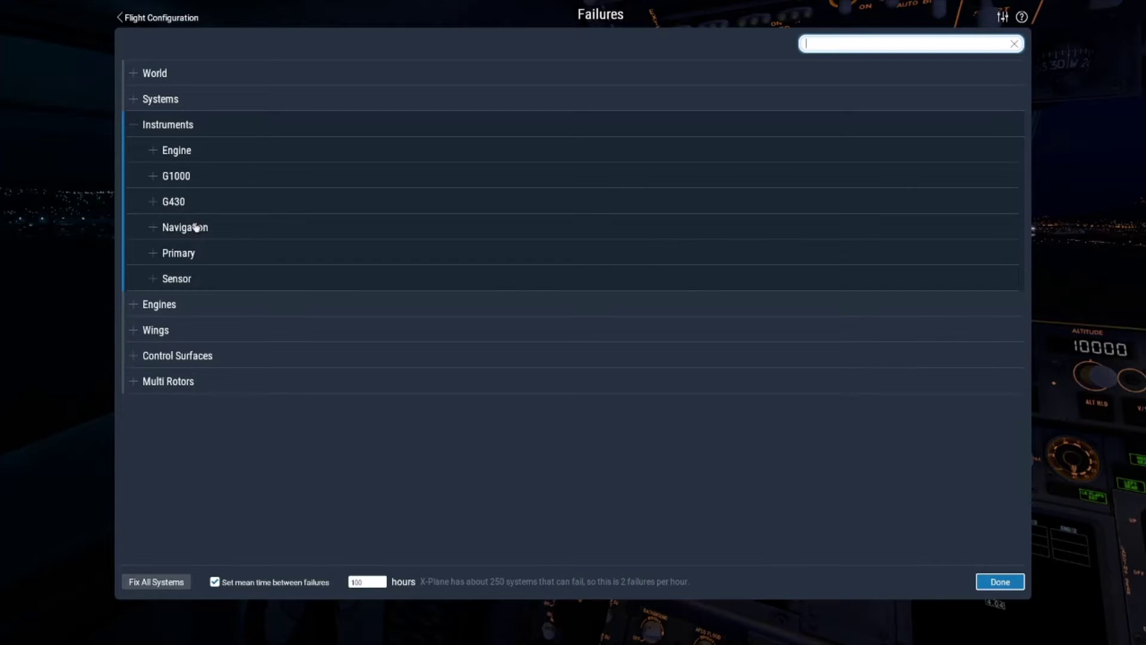
pyautogui.click(167, 124)
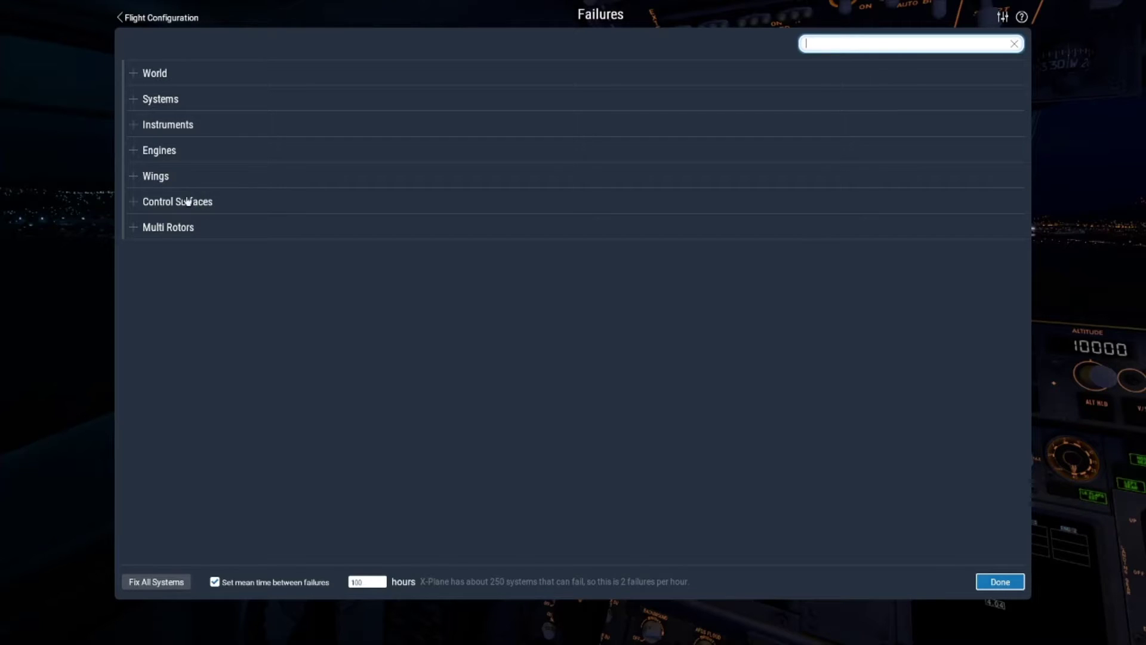
pyautogui.click(179, 152)
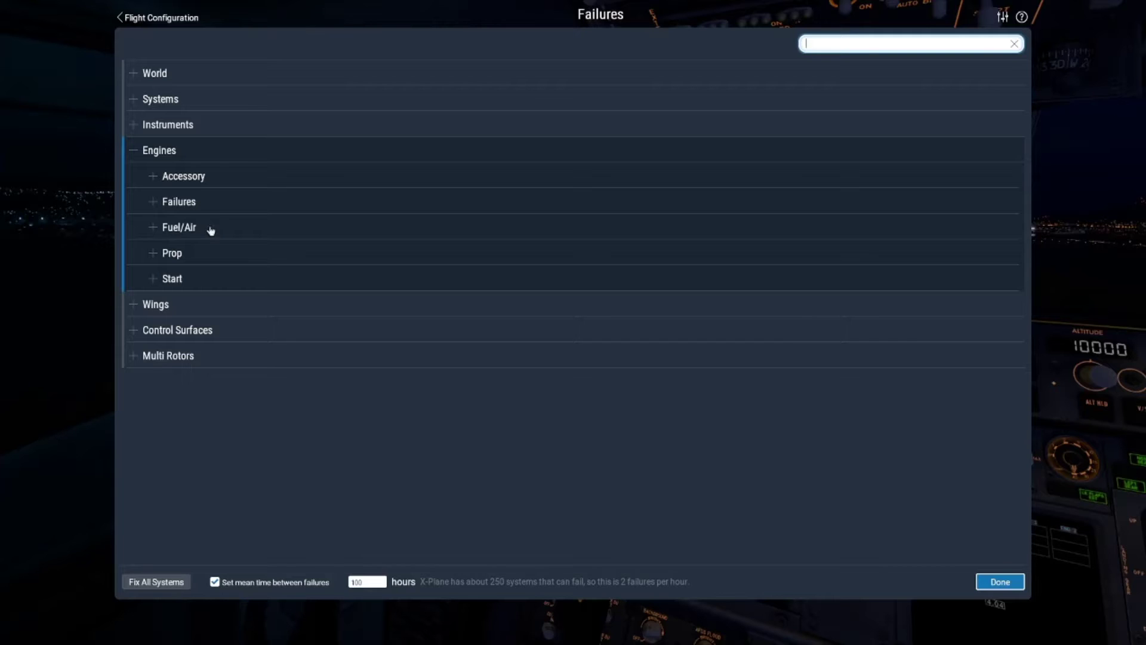
# Under Engines > Failures, switch Engine fire 1 from Failed to 'Fail when Ctrl+f is pressed'.
pyautogui.click(208, 209)
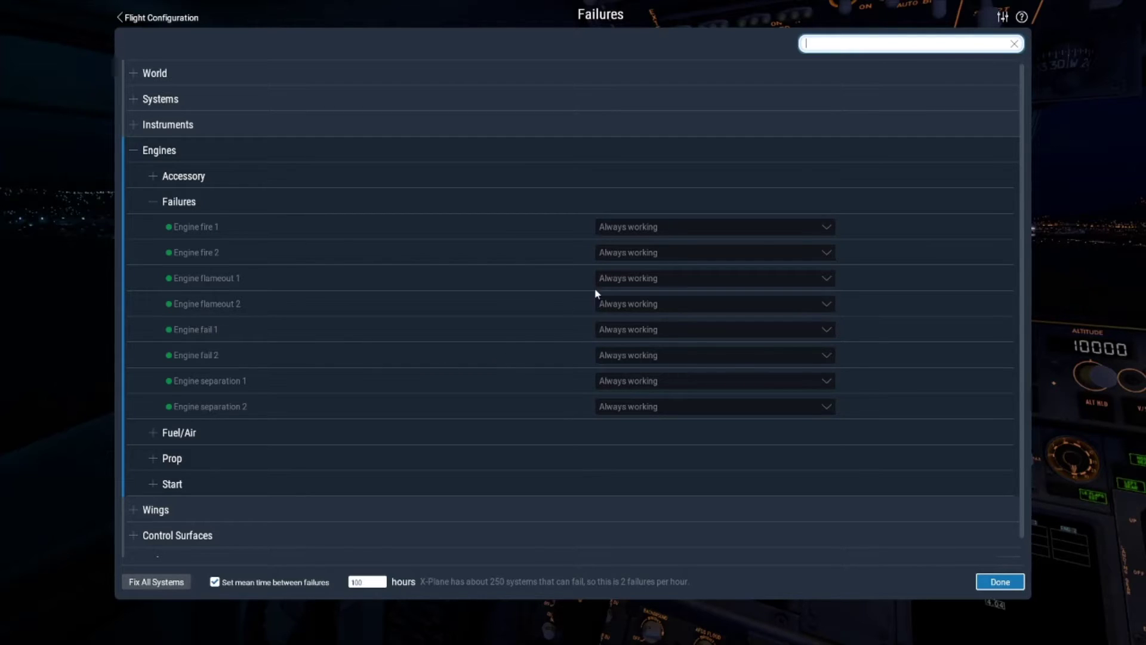
pyautogui.click(827, 232)
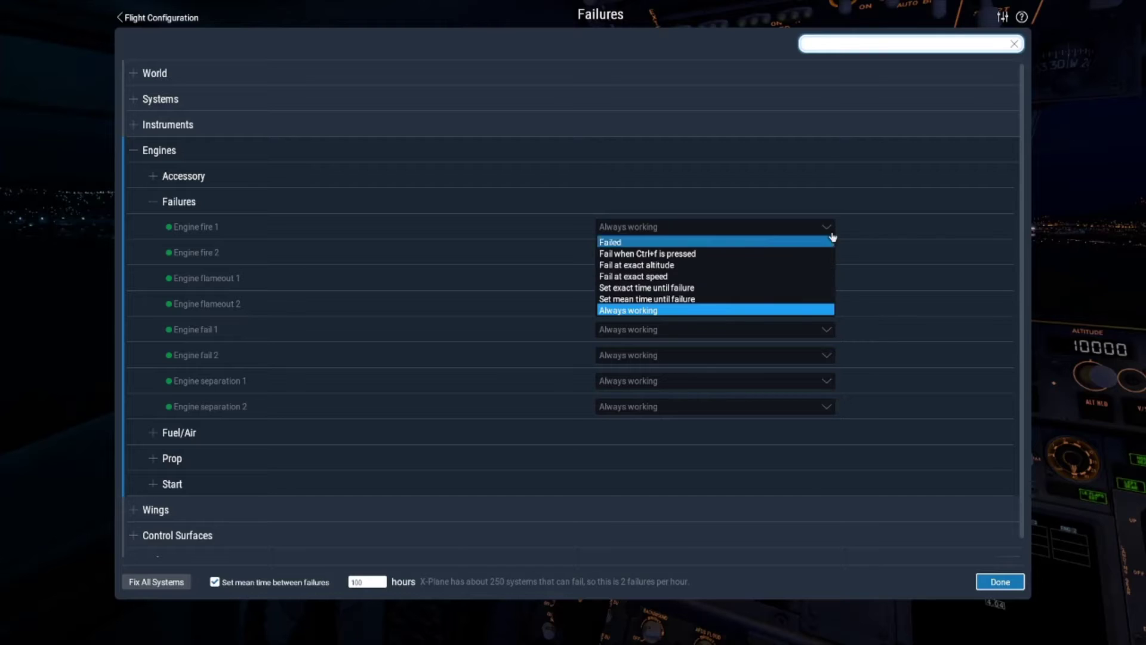
pyautogui.click(799, 244)
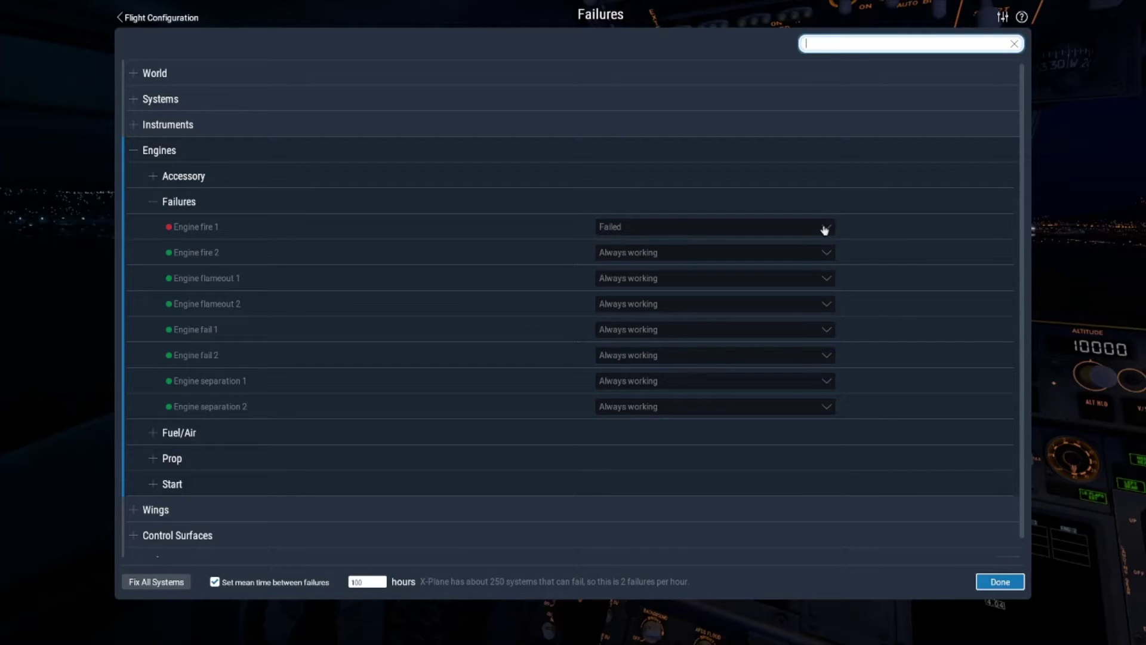
pyautogui.click(825, 229)
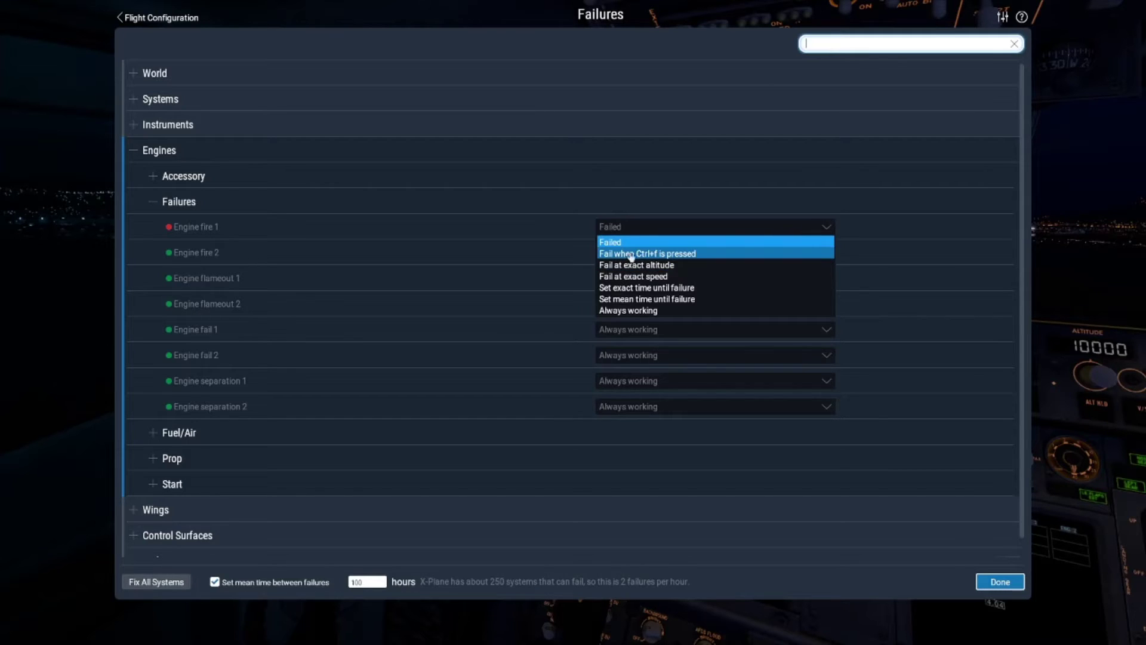
pyautogui.click(681, 254)
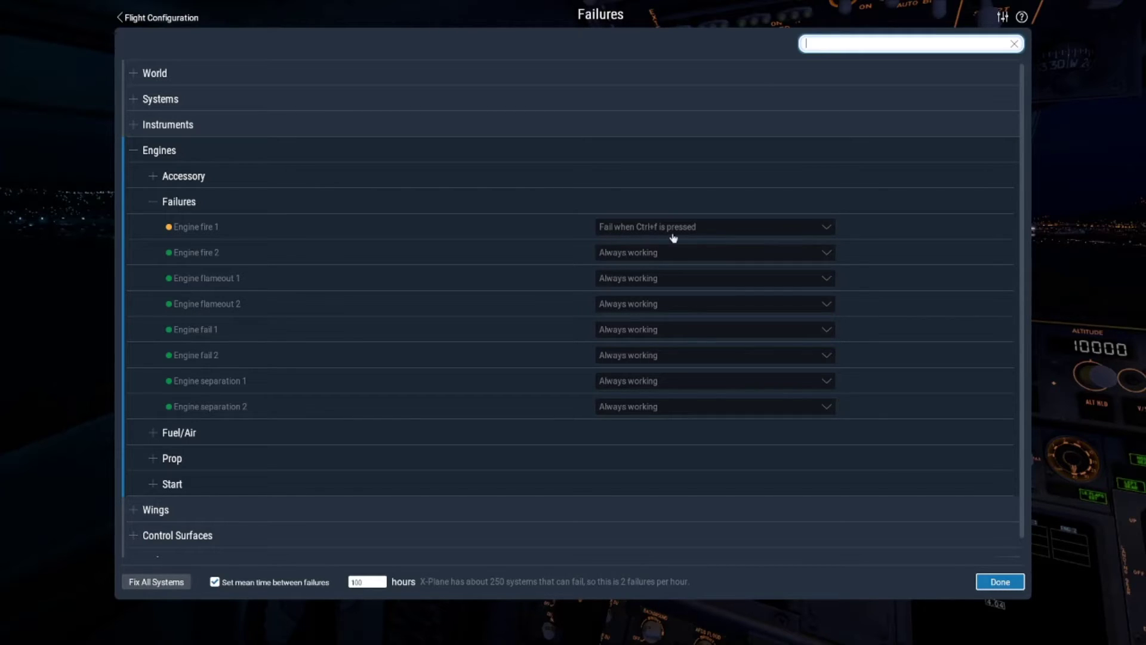
pyautogui.click(826, 234)
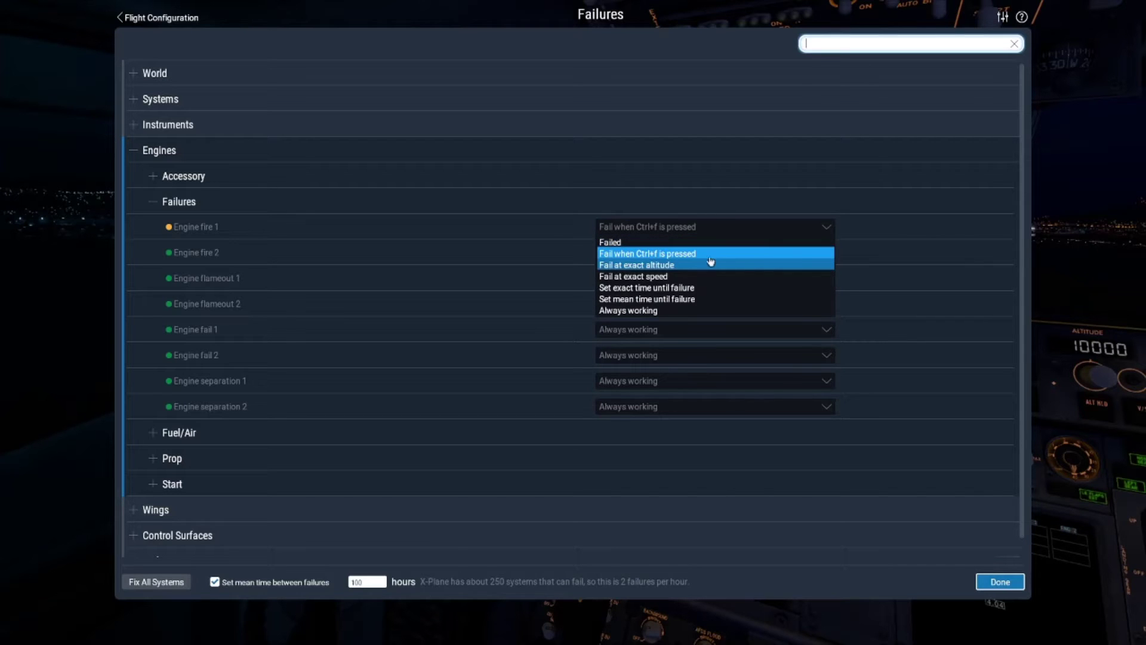
# Try Engine fire 1 failing at 3000 ft AGL, then at 250 KIAS.
pyautogui.click(657, 267)
pyautogui.click(877, 229)
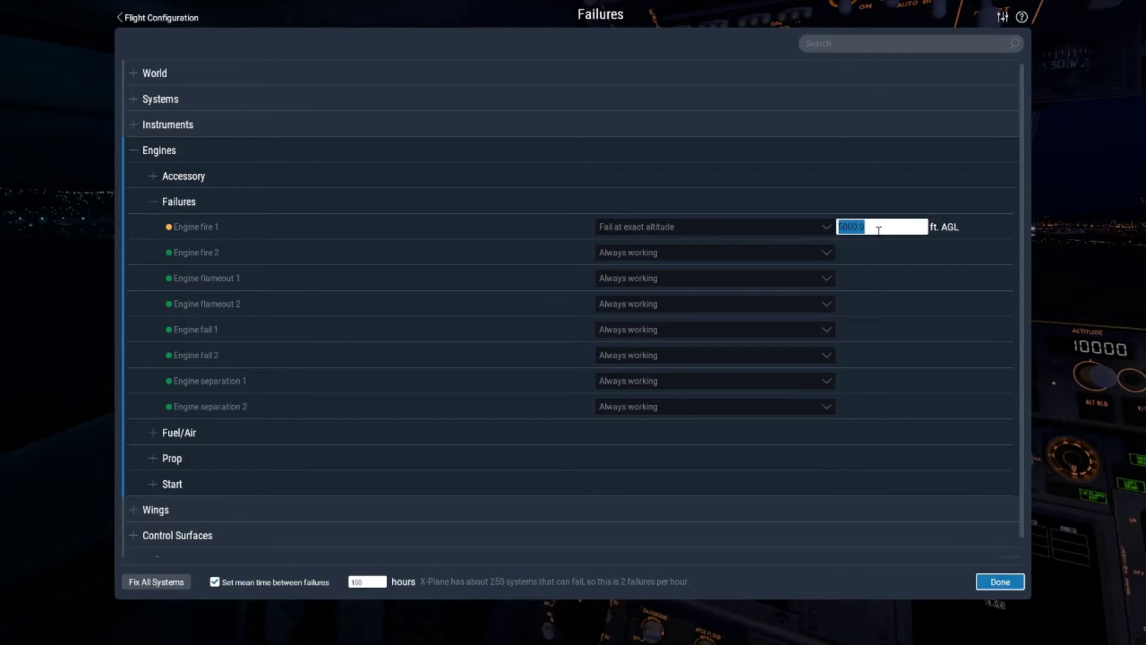
pyautogui.write('3000')
pyautogui.click(892, 250)
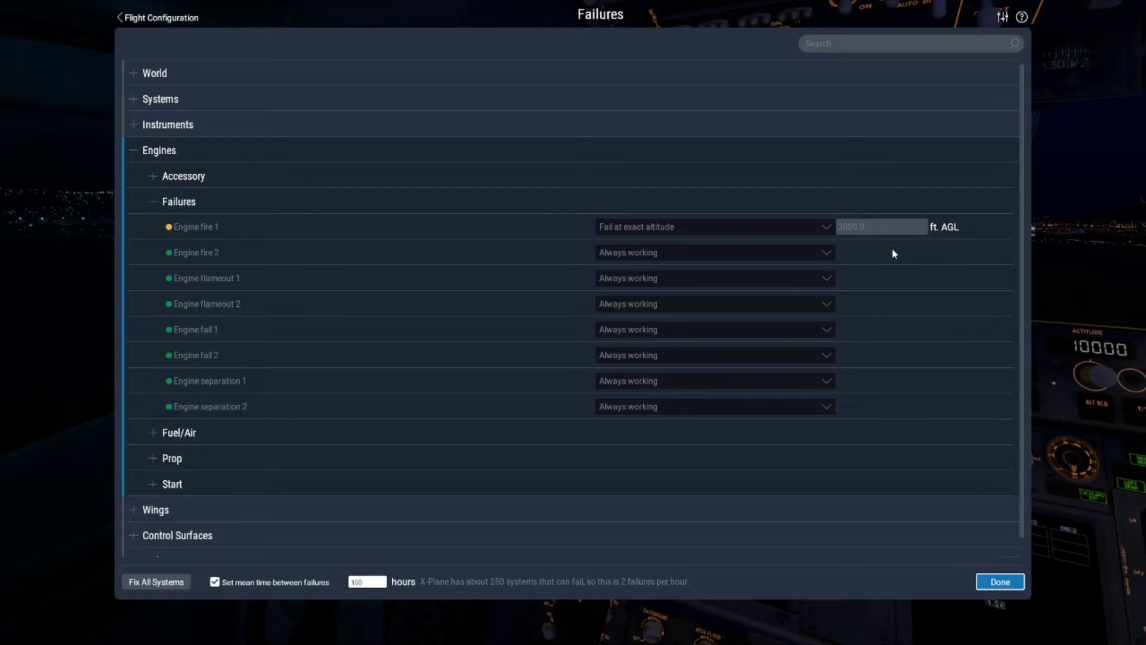
pyautogui.click(822, 229)
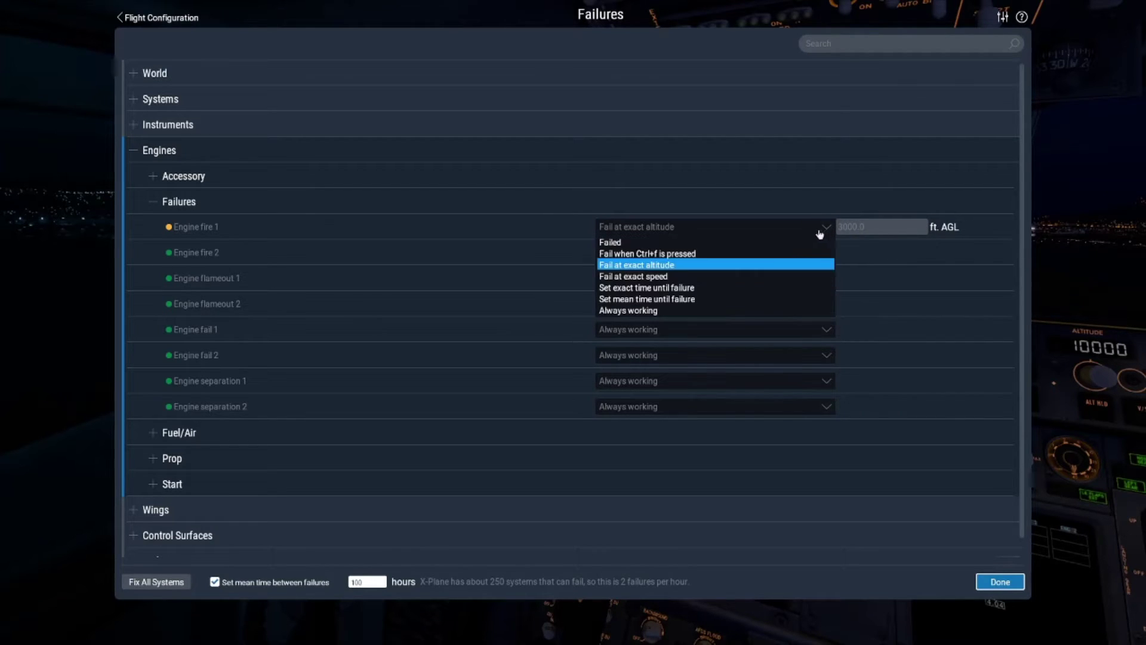
pyautogui.click(683, 277)
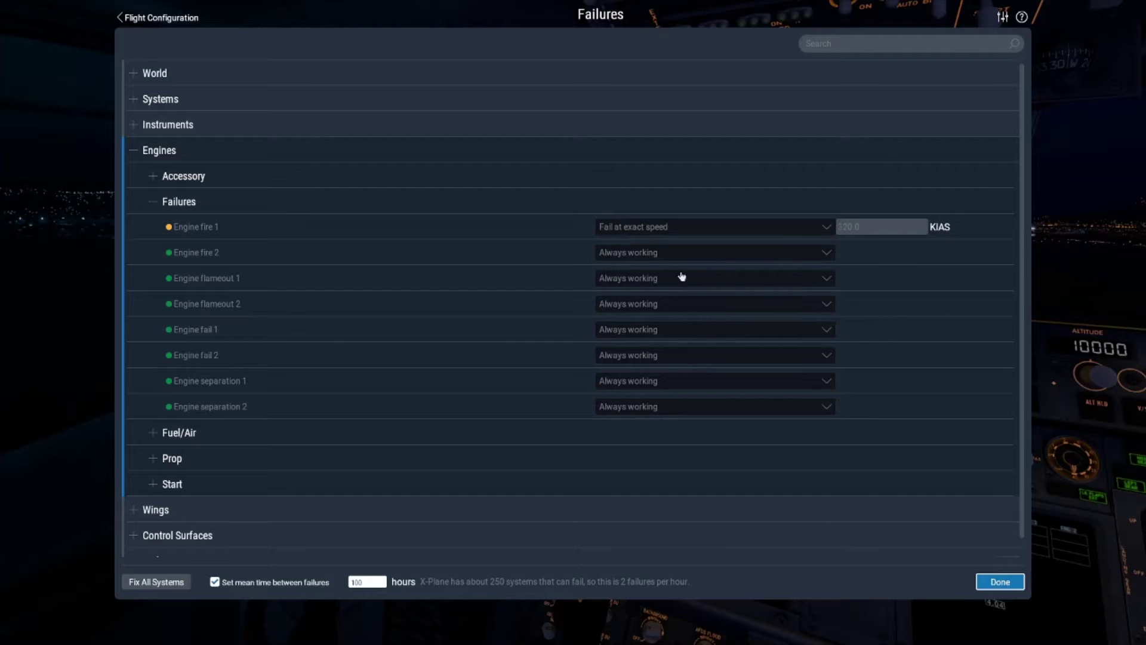
pyautogui.click(865, 231)
pyautogui.write('250')
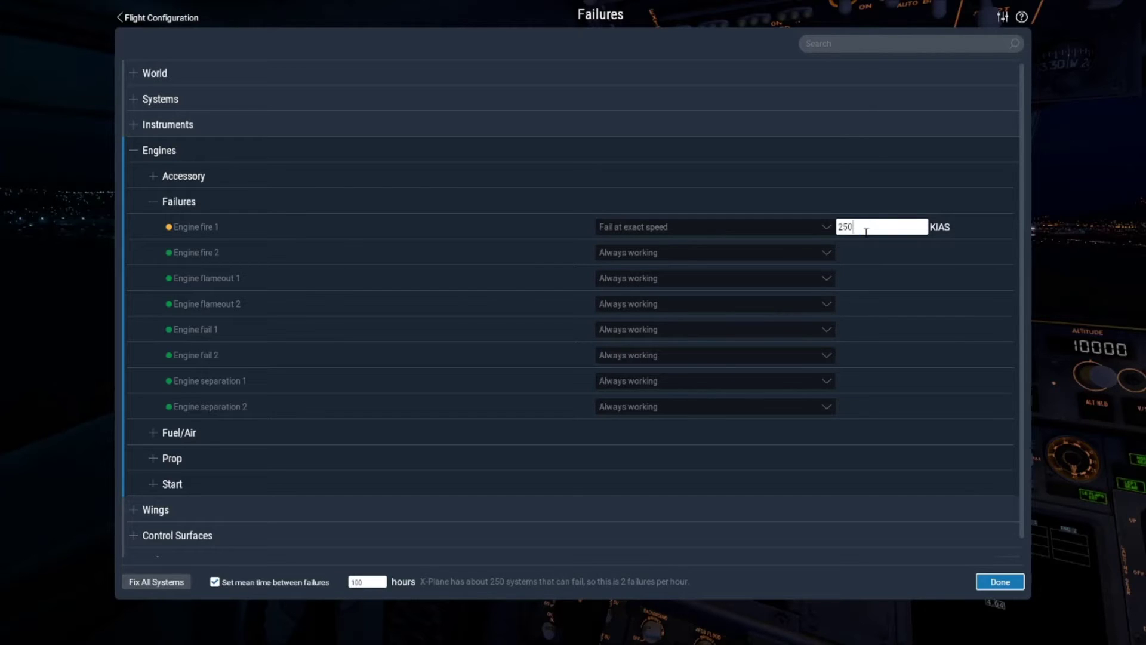
pyautogui.press('Return')
# Set Engine fire 1 to 'Set exact time until failure' with 33 minutes.
pyautogui.click(823, 230)
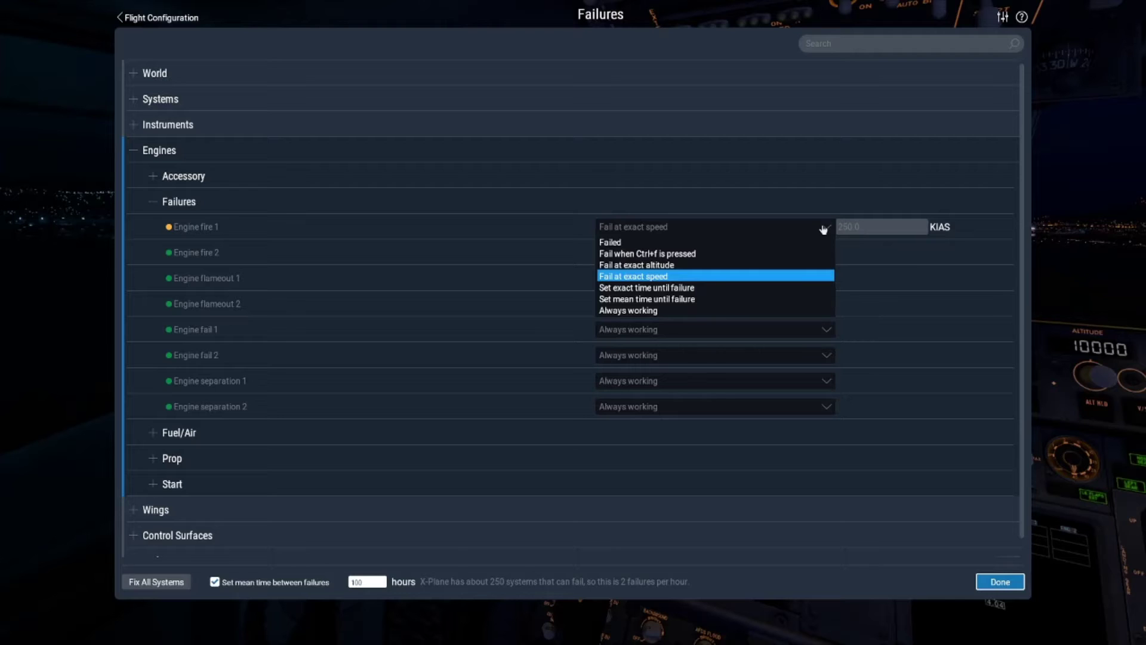
pyautogui.click(727, 287)
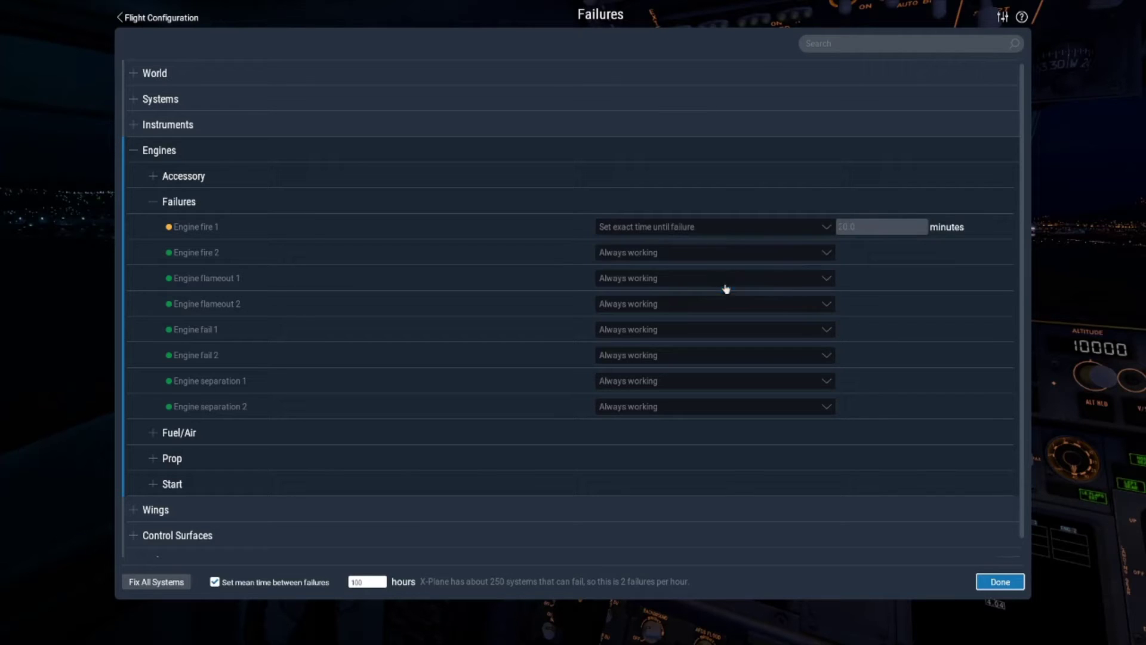
pyautogui.click(868, 228)
pyautogui.write('33')
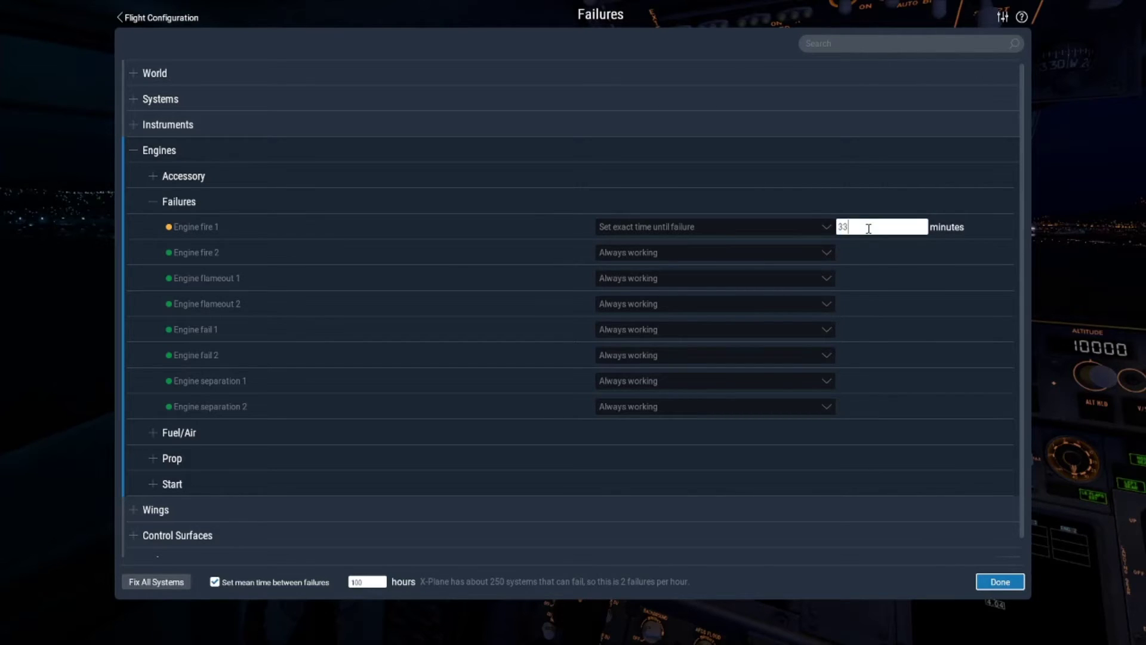
pyautogui.press('Return')
# Return Engine fire 1 to 'Always working' and collapse the engine Failures subgroup.
pyautogui.click(826, 228)
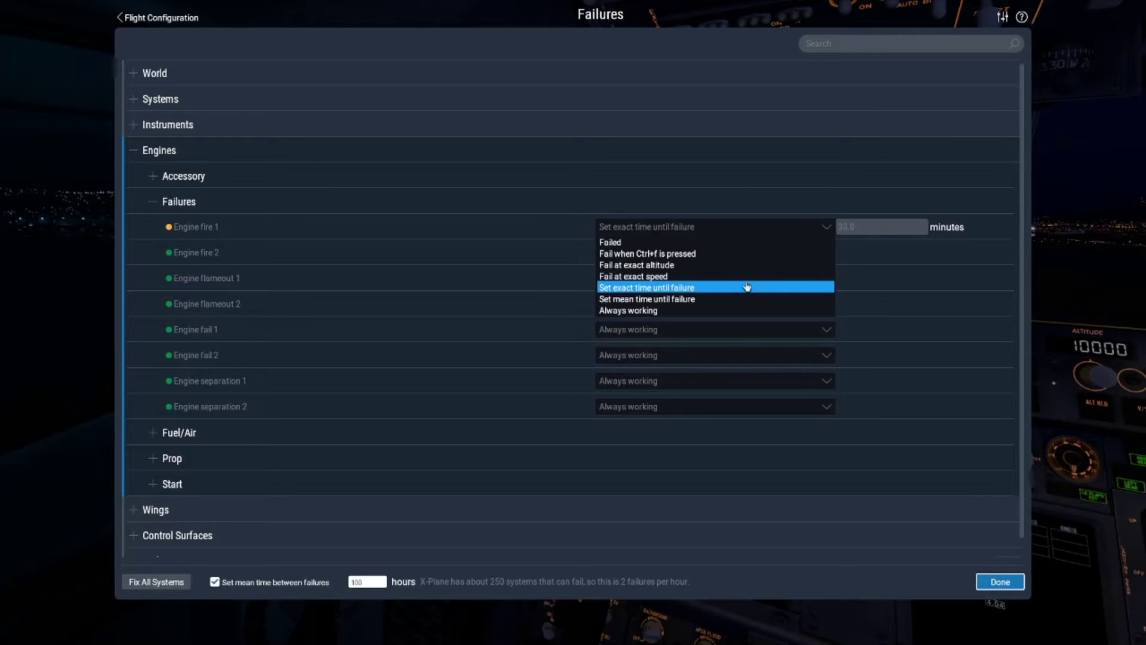
pyautogui.click(685, 310)
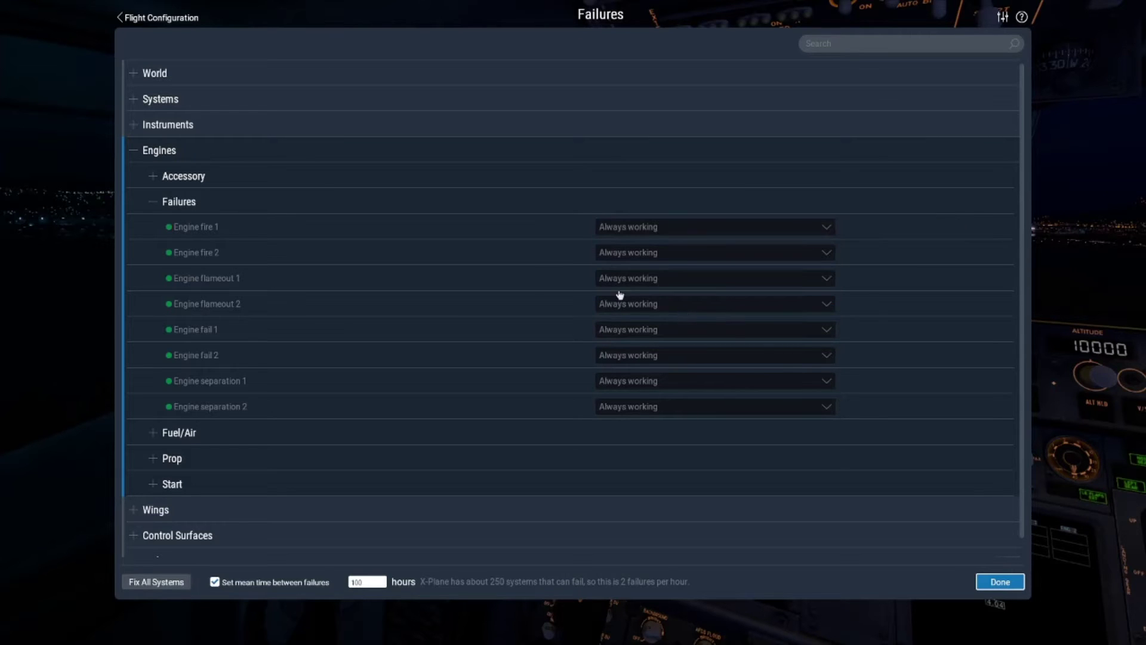
pyautogui.click(200, 204)
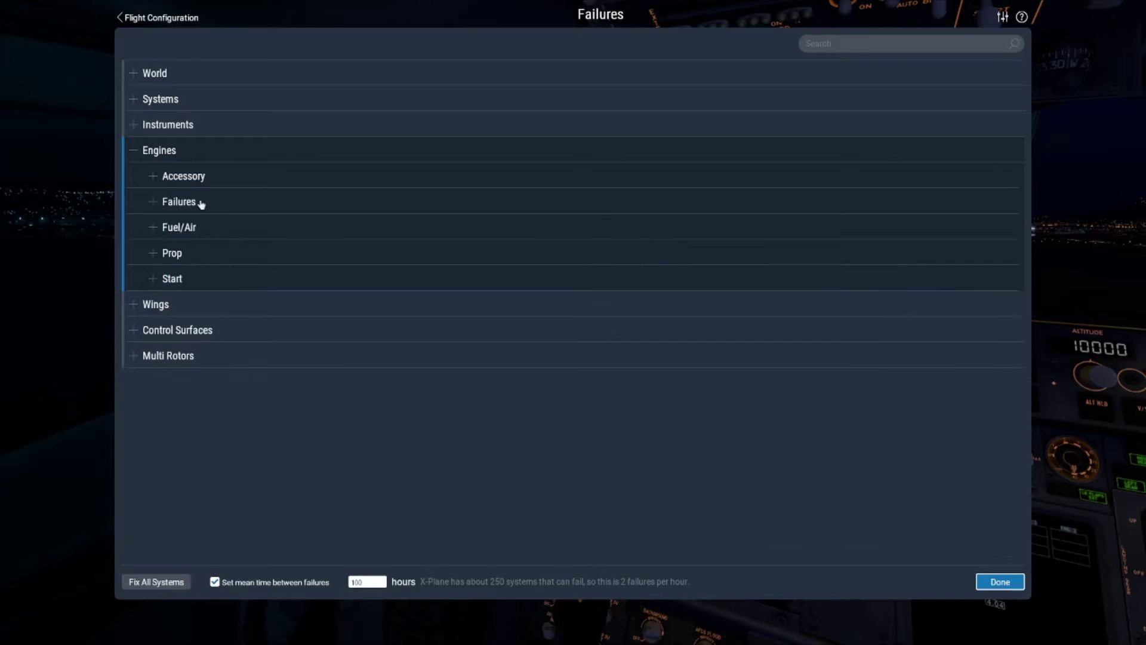
# Review the Prop governor fail-to-fine failures, leave them always working, and collapse Engines.
pyautogui.click(192, 249)
pyautogui.click(825, 304)
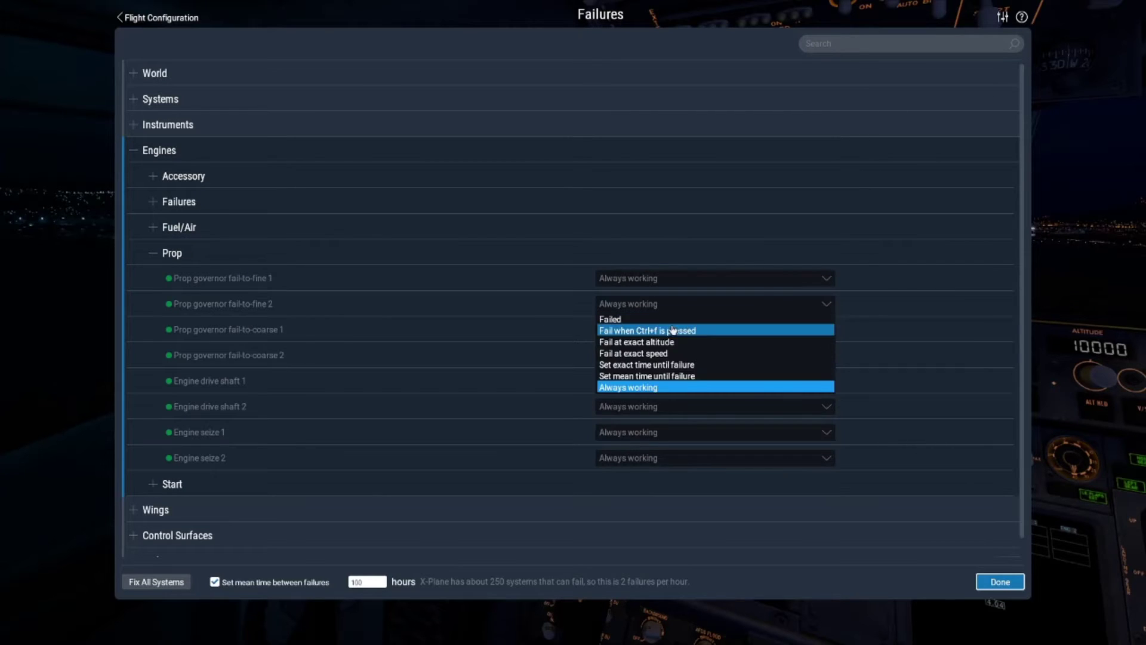
pyautogui.click(826, 281)
pyautogui.click(623, 361)
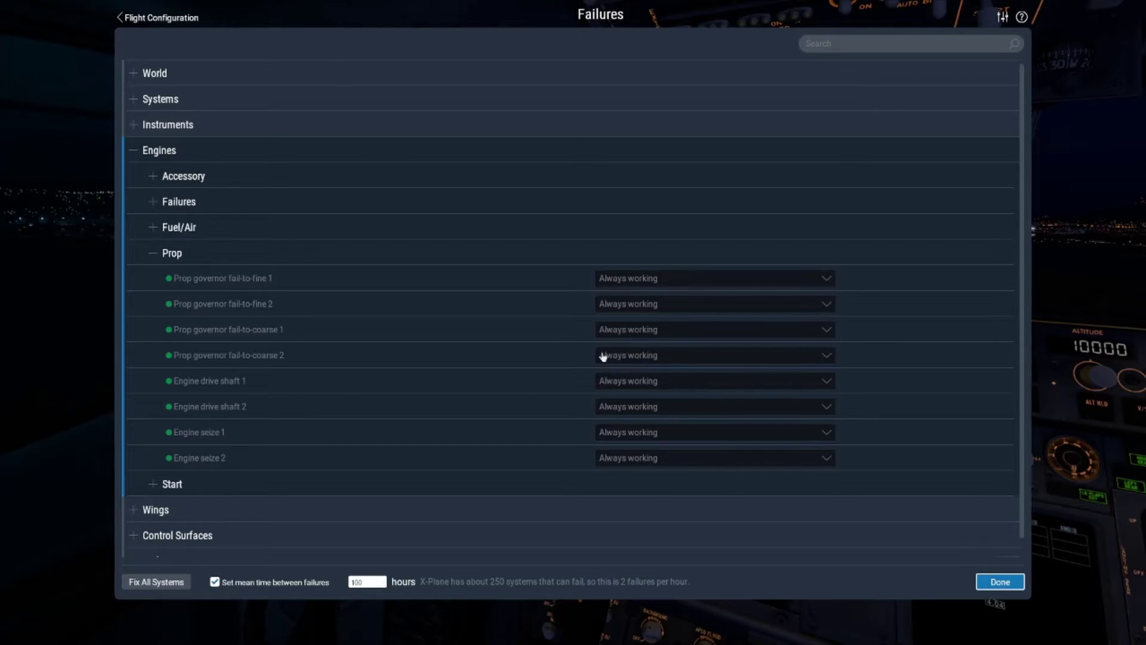
pyautogui.click(169, 152)
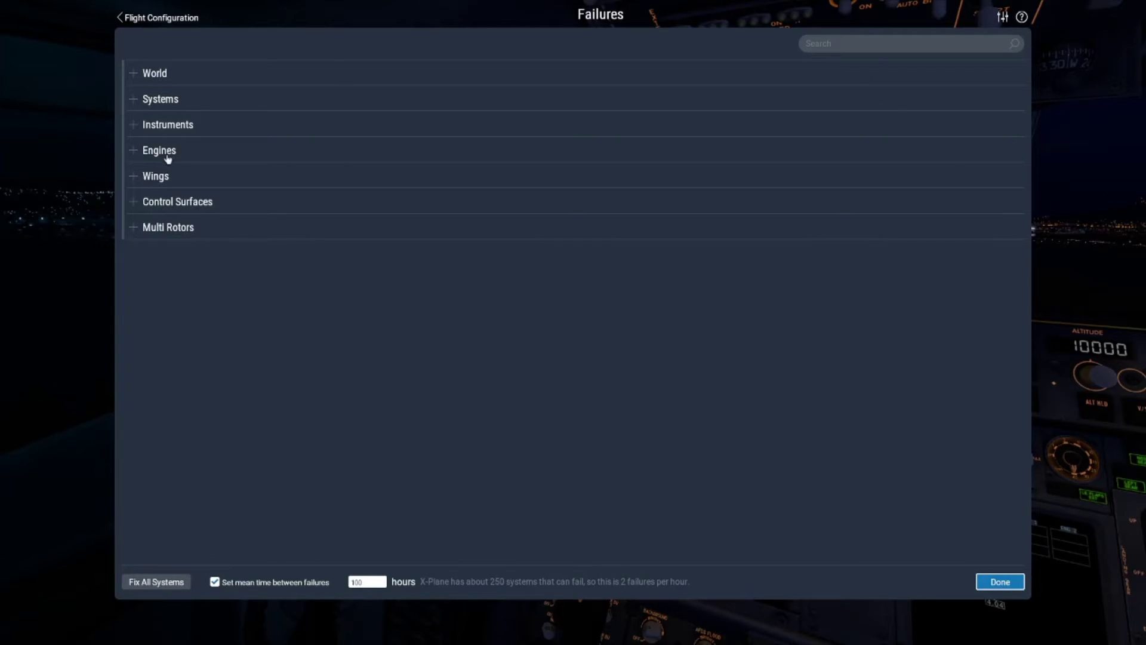
# Keep 'Set mean time between failures' enabled and re-enter its hours value.
pyautogui.click(215, 582)
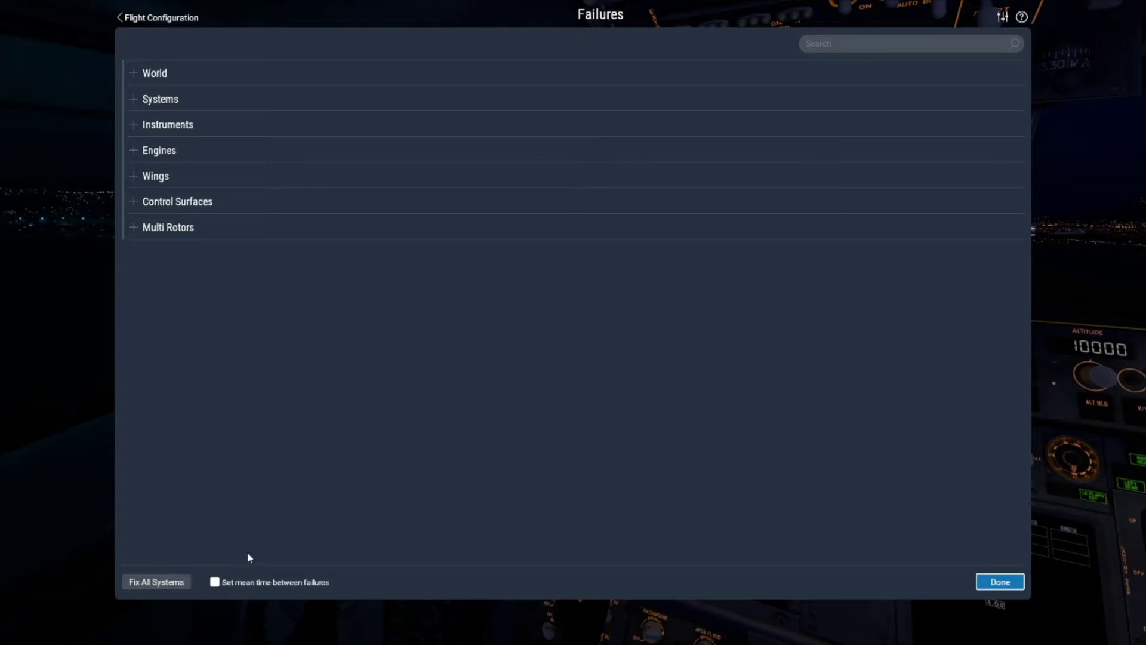
pyautogui.click(216, 582)
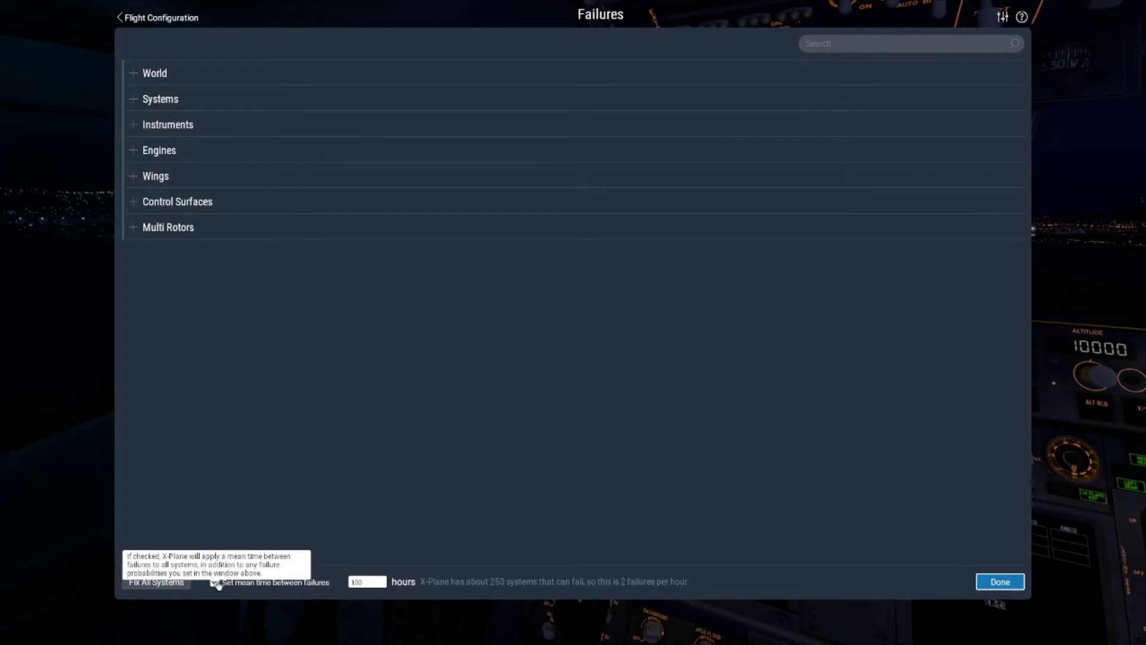
pyautogui.click(367, 581)
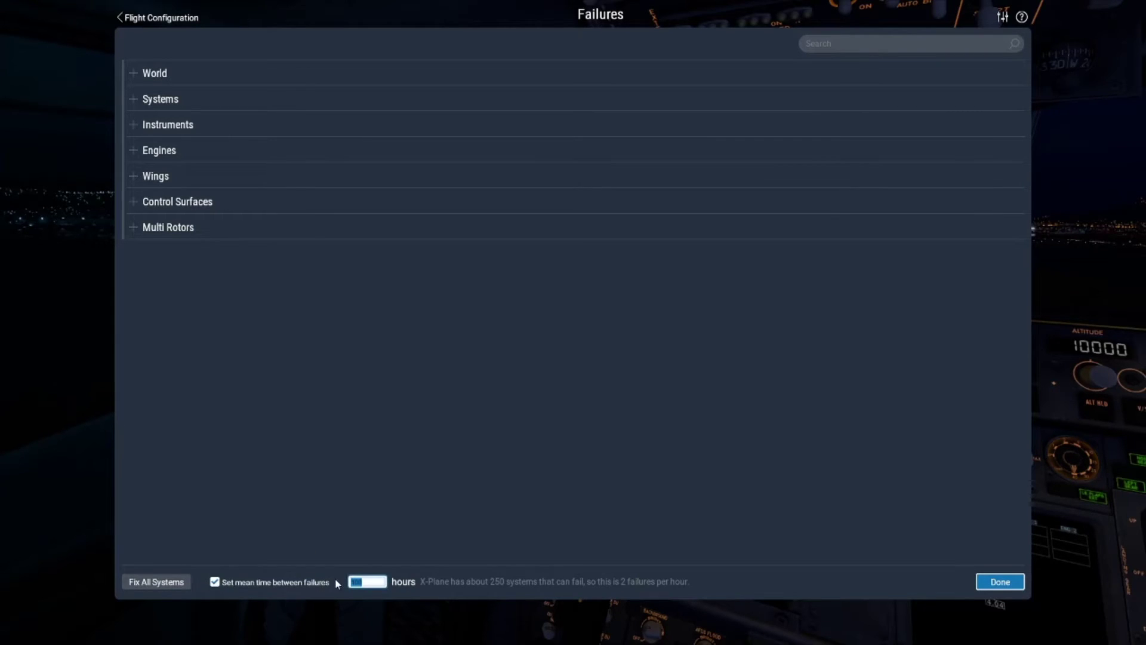
pyautogui.write('10000')
pyautogui.click(385, 582)
pyautogui.moveTo(379, 579); pyautogui.dragTo(315, 581)
pyautogui.write('100')
pyautogui.write('0')
pyautogui.click(385, 582)
# Filter airports to Favorites, pick Cardiff (EGFF) with Overcast weather, and start the flight.
pyautogui.click(1003, 583)
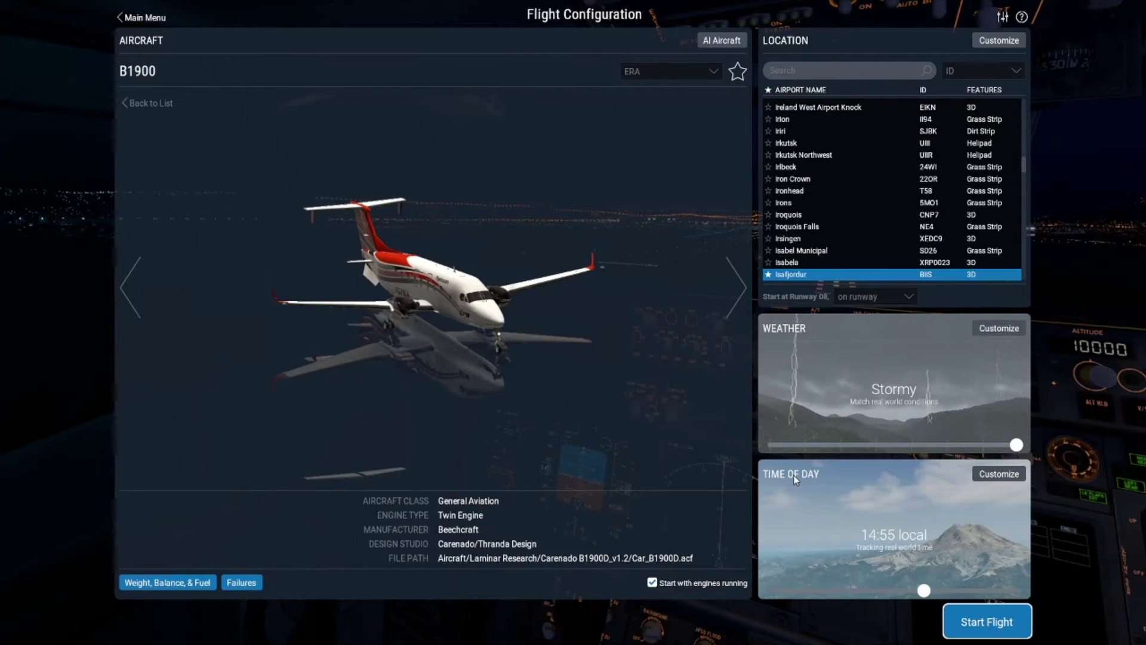
pyautogui.click(957, 66)
pyautogui.click(955, 172)
pyautogui.scroll(5, 863, 198)
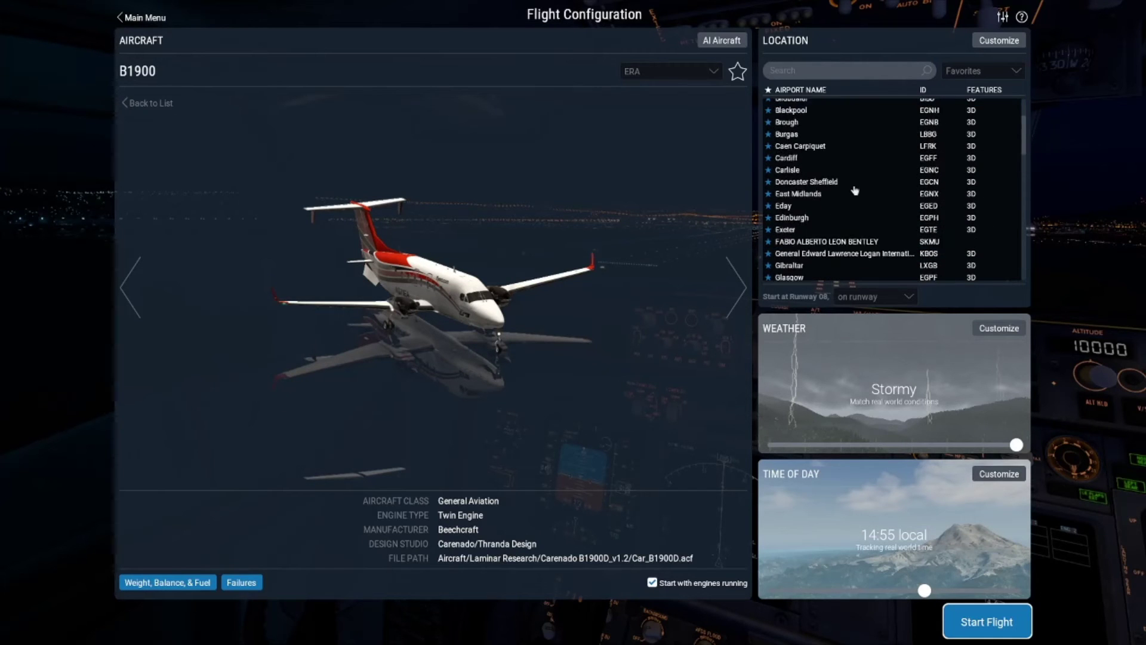
pyautogui.click(800, 126)
pyautogui.click(787, 188)
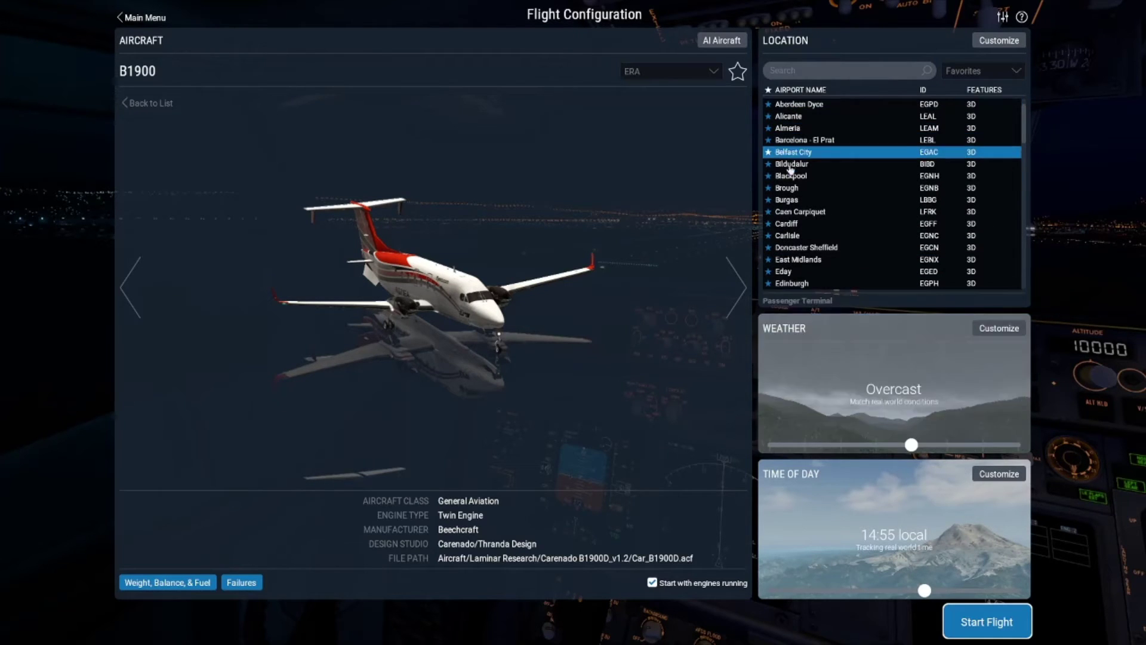
pyautogui.click(800, 222)
pyautogui.scroll(-2, 808, 260)
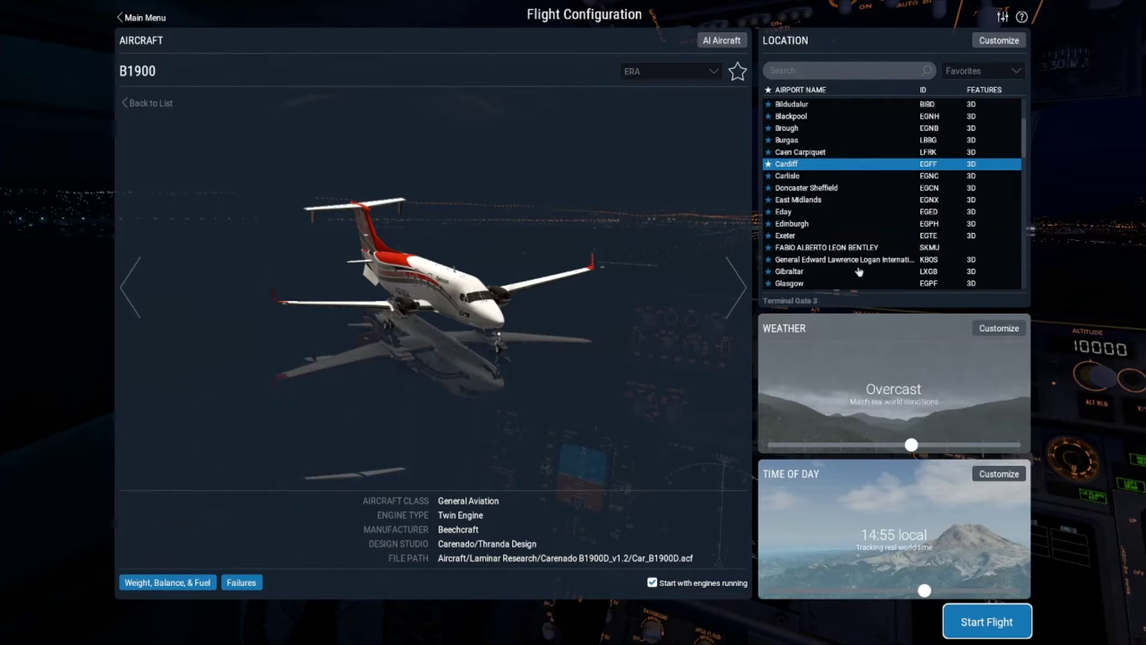
pyautogui.click(1002, 623)
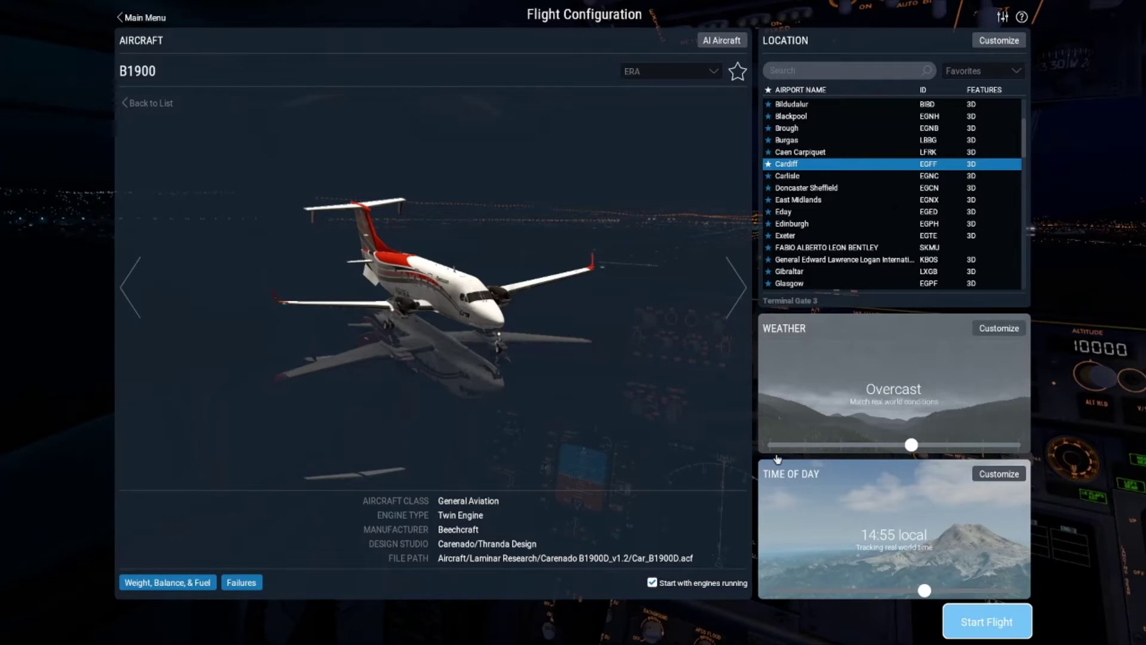
# Switch to an external view of the B1900 and toggle the Instructor Operator Station.
pyautogui.hotkey('shift', '4')
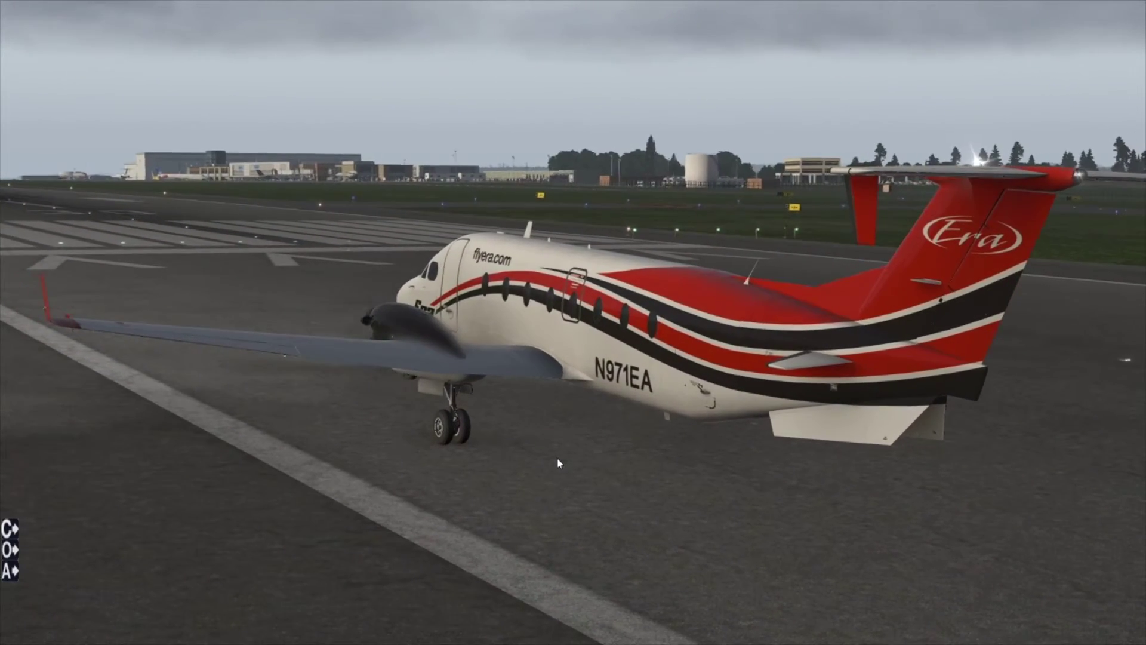
pyautogui.hotkey('ctrl', 'i')
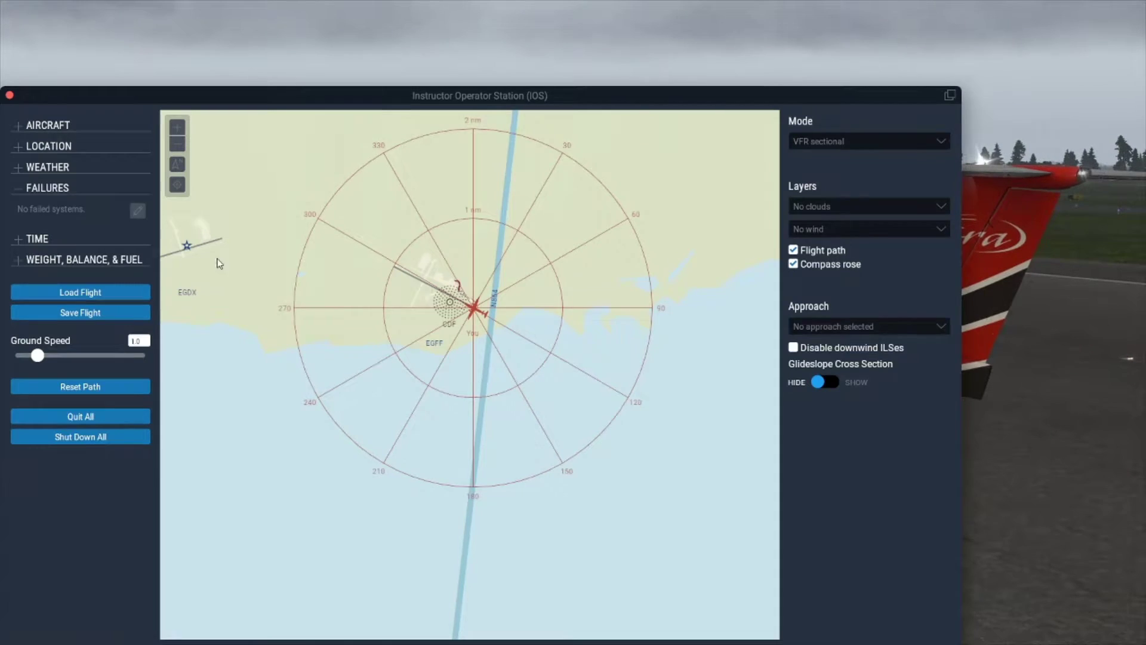
pyautogui.hotkey('ctrl', 'i')
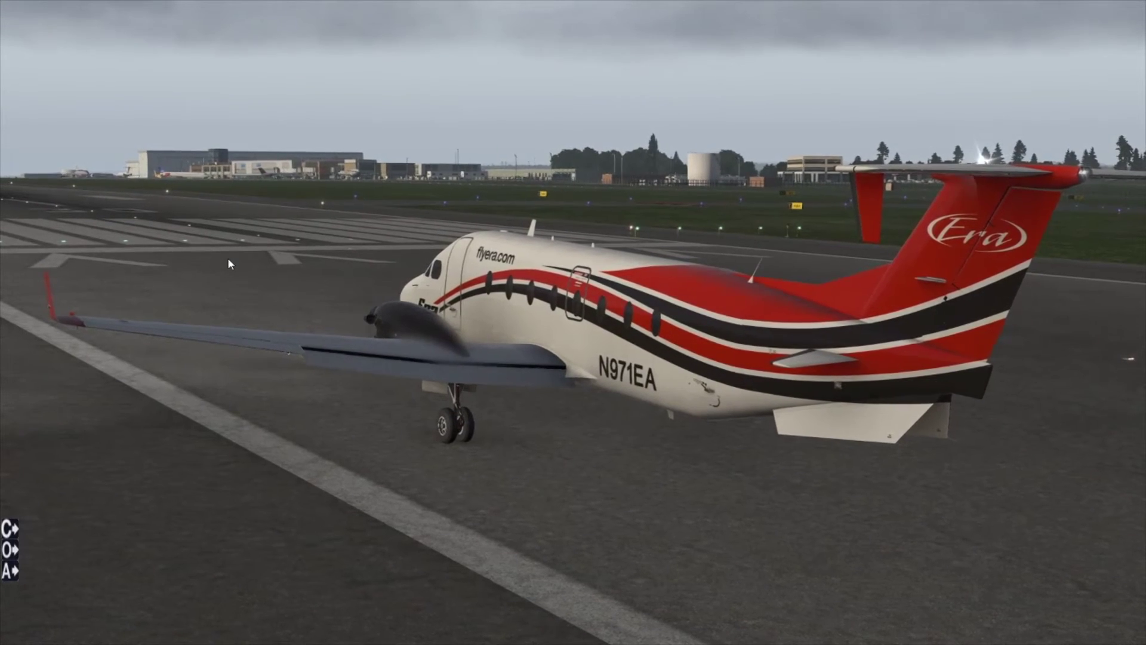
pyautogui.hotkey('ctrl', 'i')
pyautogui.hotkey('ctrl', 'i')
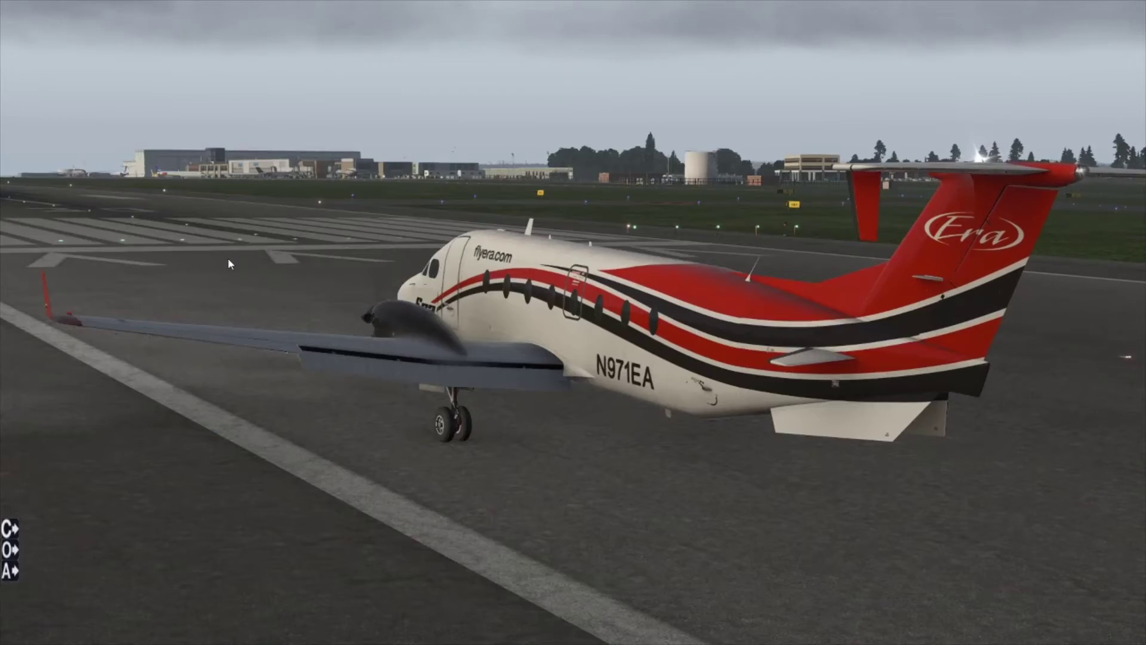
pyautogui.hotkey('shift', '9')
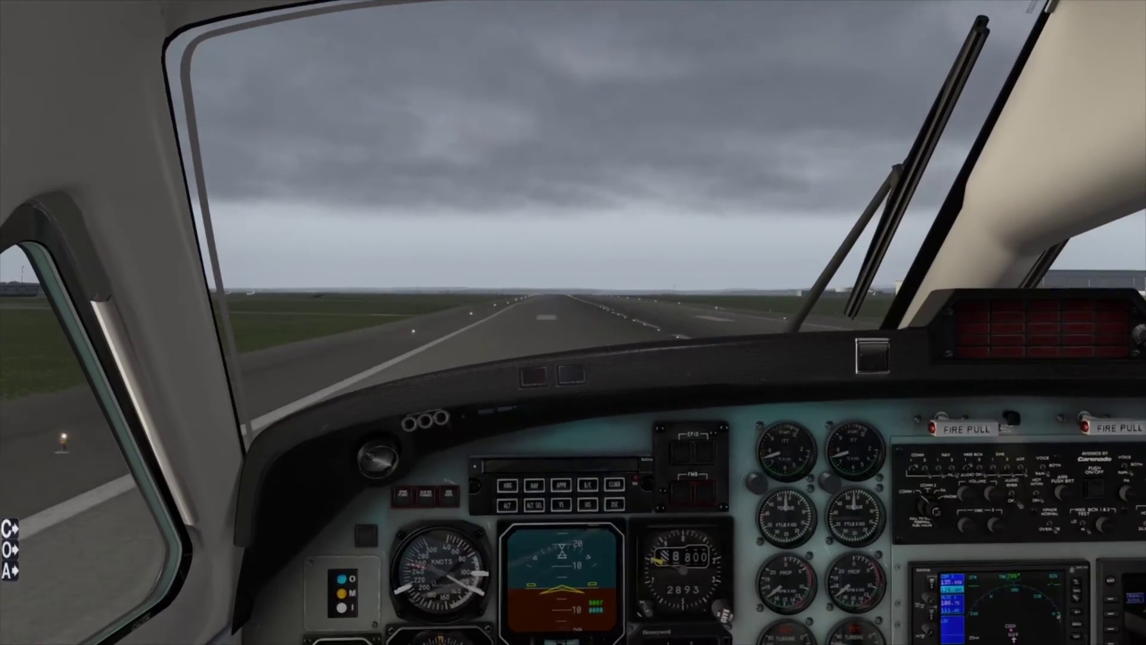
# Look right, left and forward from the cockpit while climbing, then bring up the IOS map.
pyautogui.press('e')
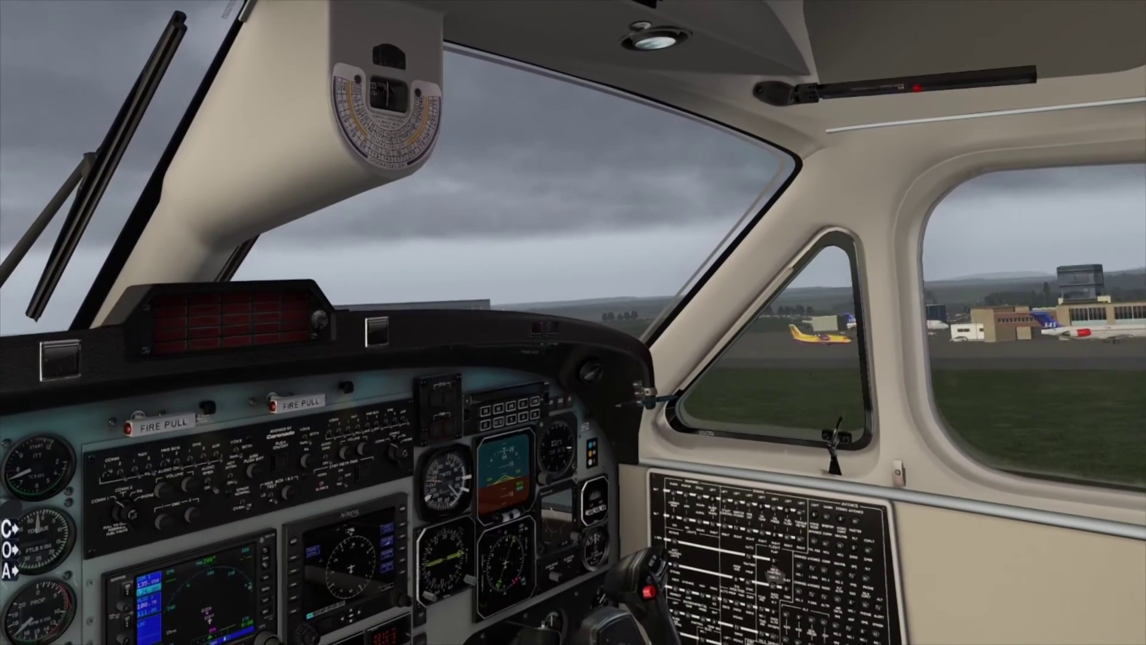
pyautogui.press('q')
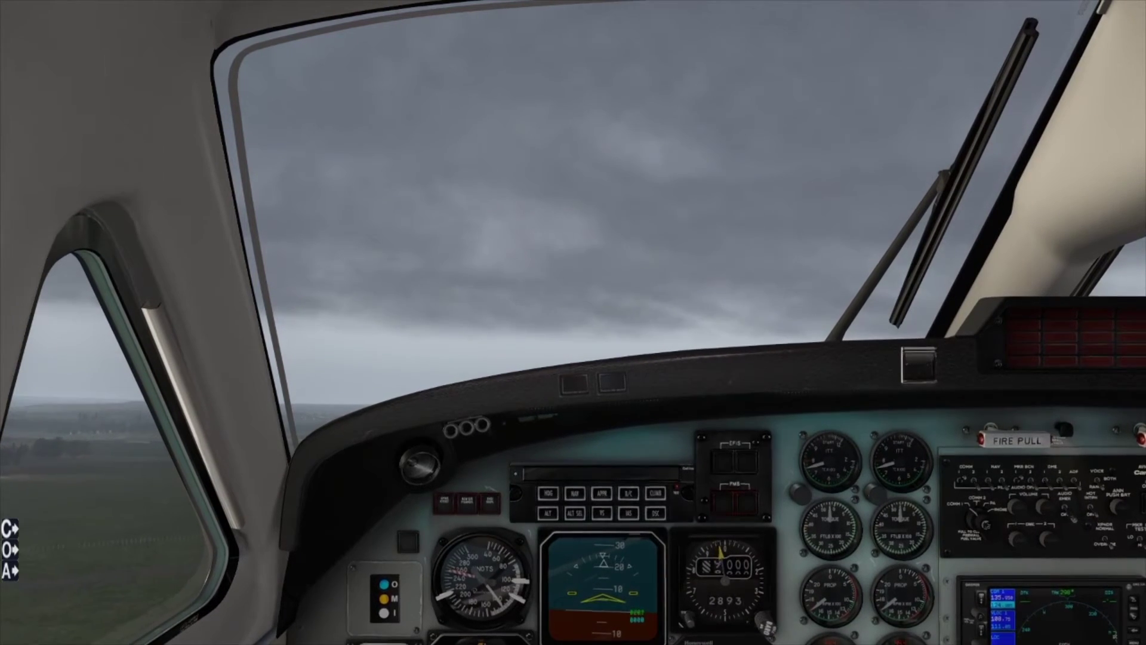
pyautogui.press('q')
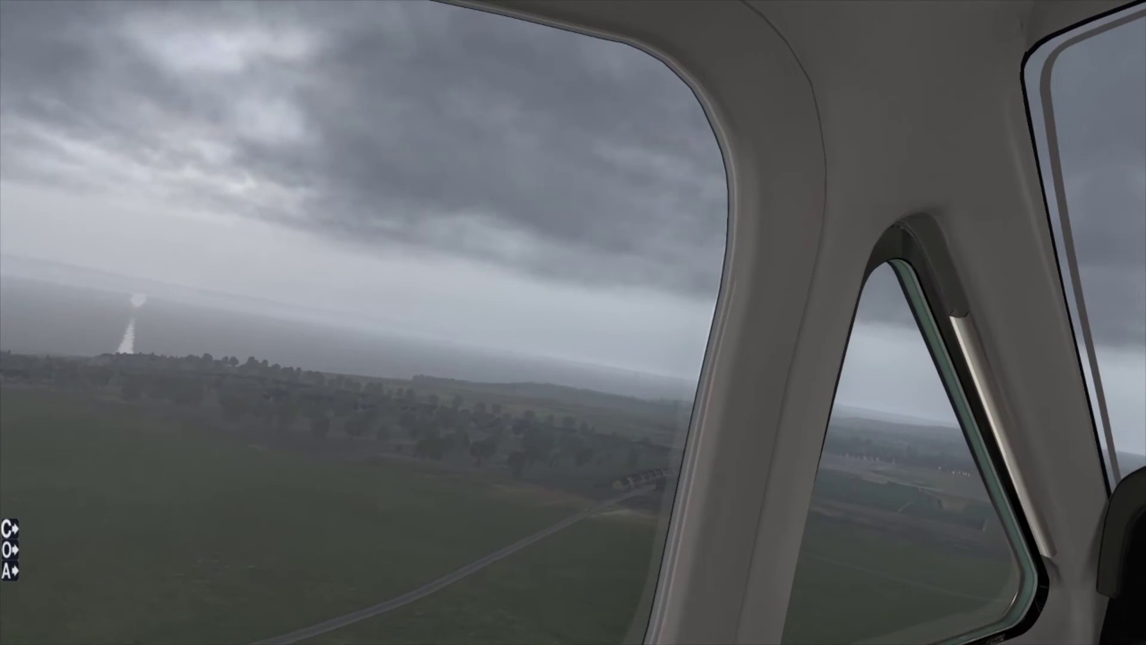
pyautogui.press('e')
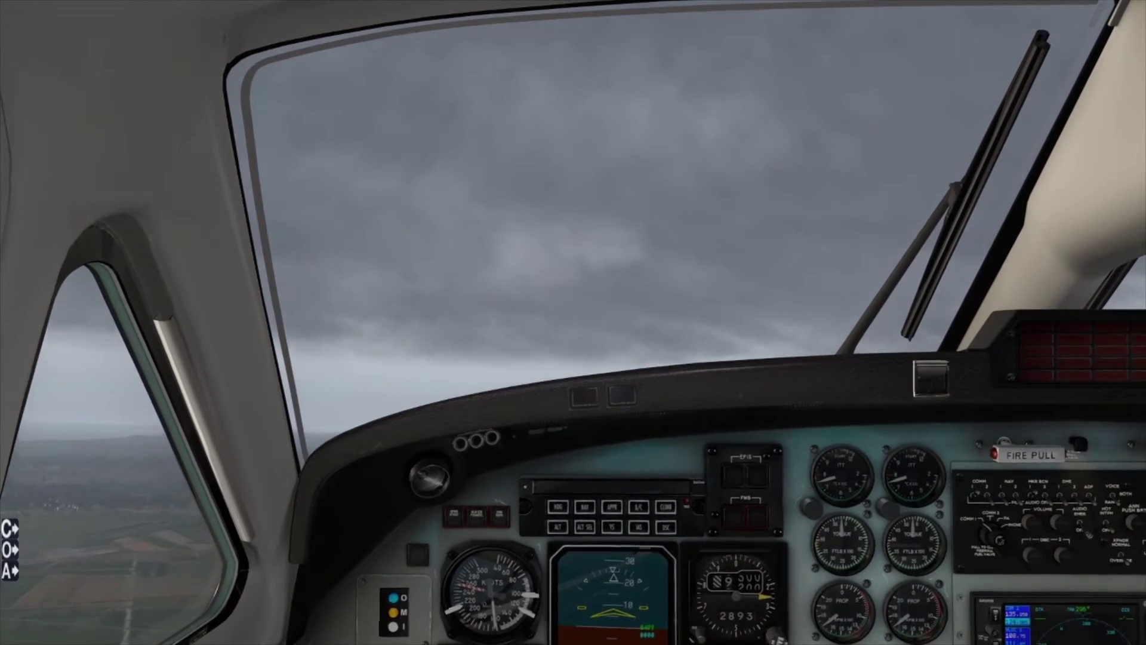
pyautogui.hotkey('ctrl', 'i')
pyautogui.hotkey('ctrl', 'i')
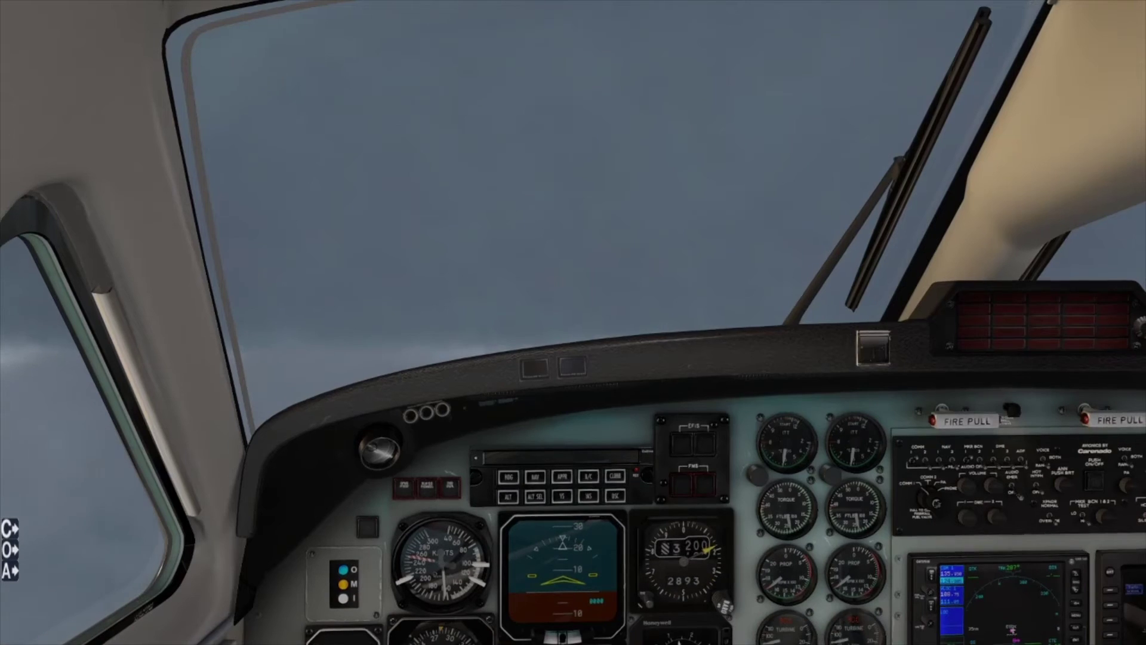
pyautogui.hotkey('ctrl', 'i')
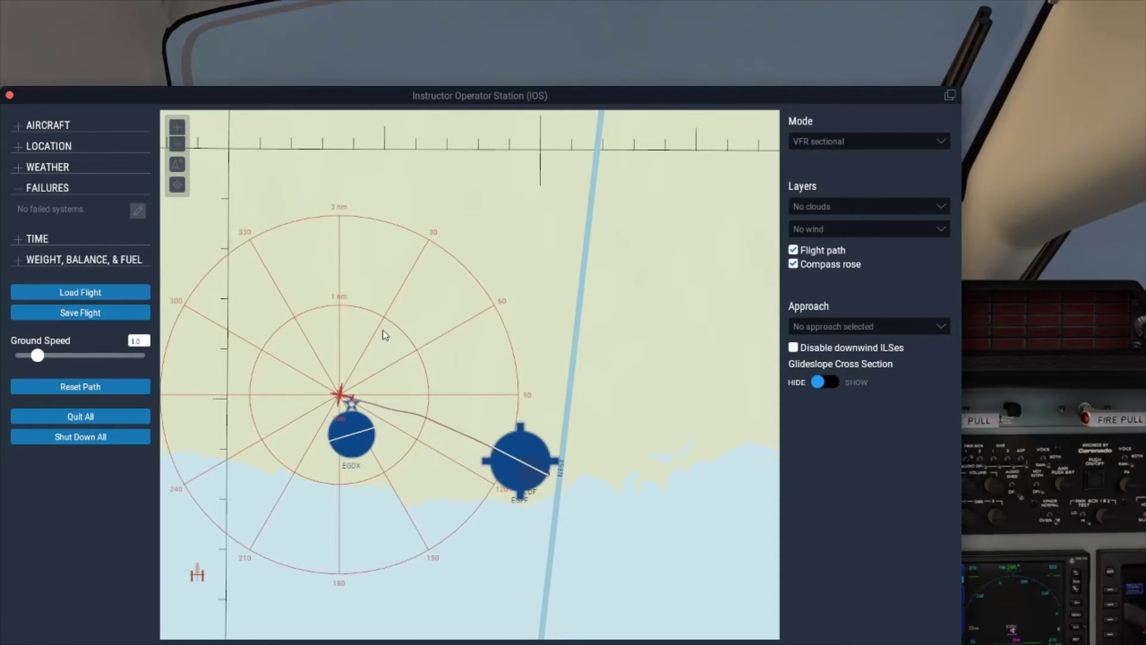
# Close the IOS map and keep climbing through the cloud near 3,300 ft.
pyautogui.hotkey('ctrl', 'i')
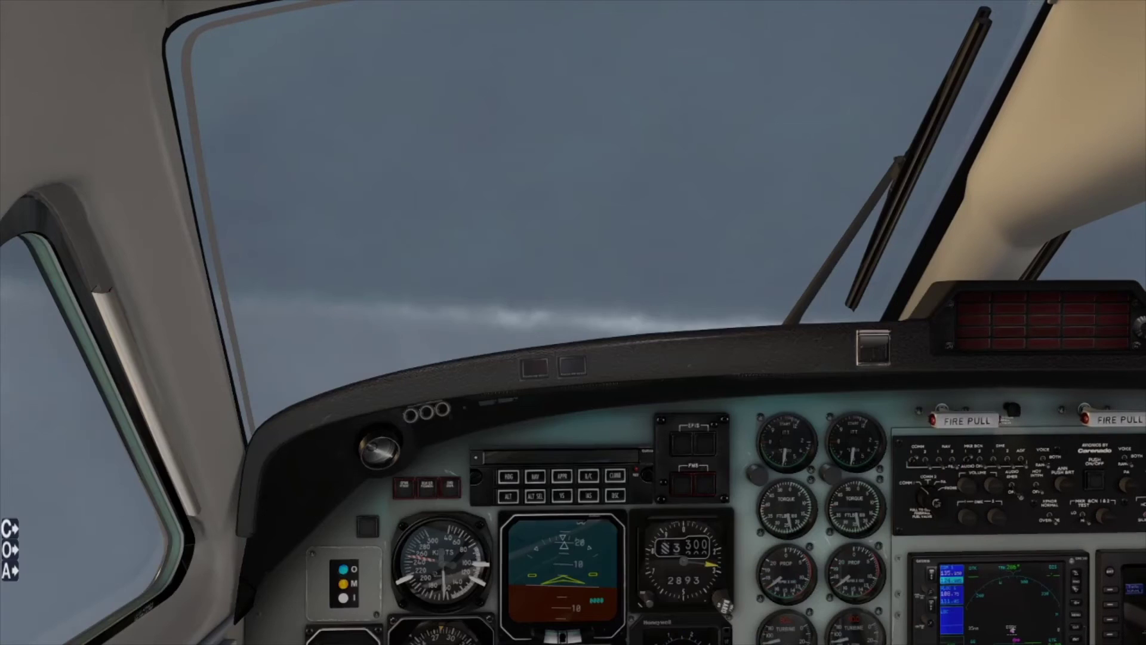